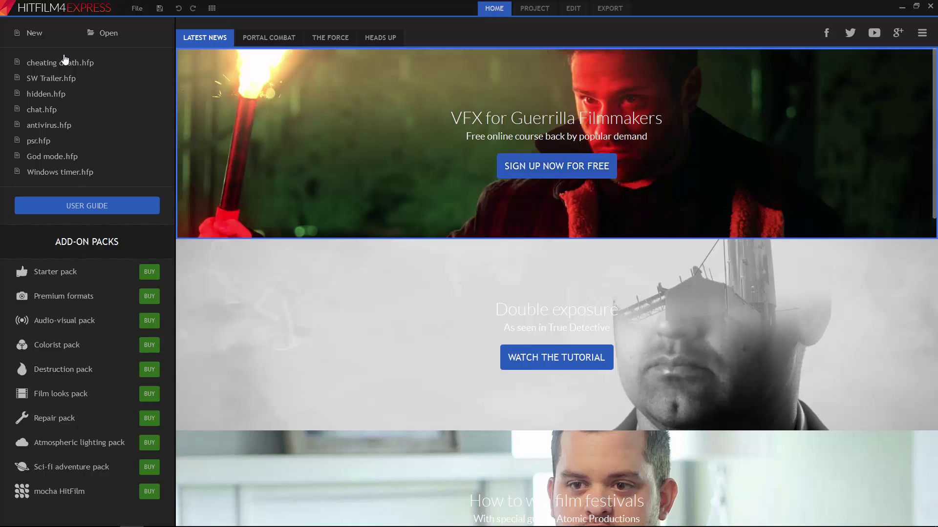
Step: Create a new project with the 1080p Full HD @ 30 fps template, start editing and apply the Editing workspace
click(34, 38)
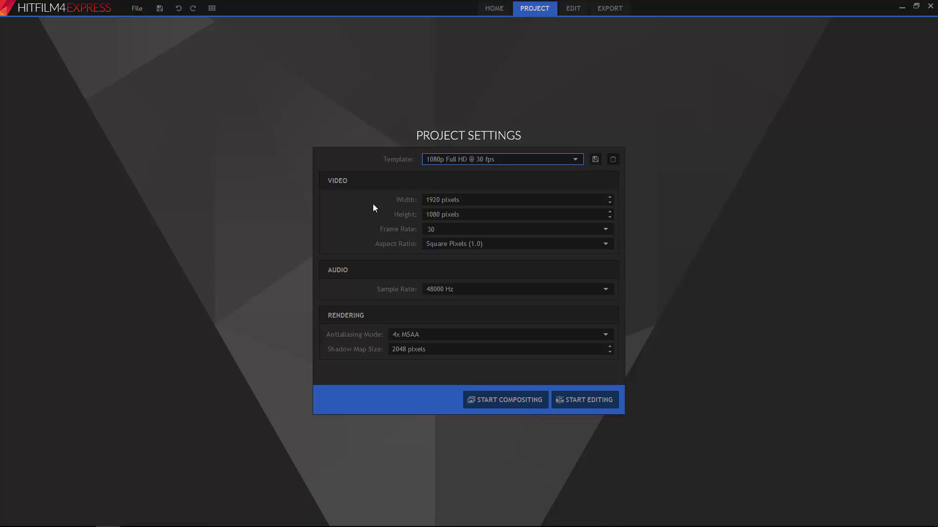
click(585, 400)
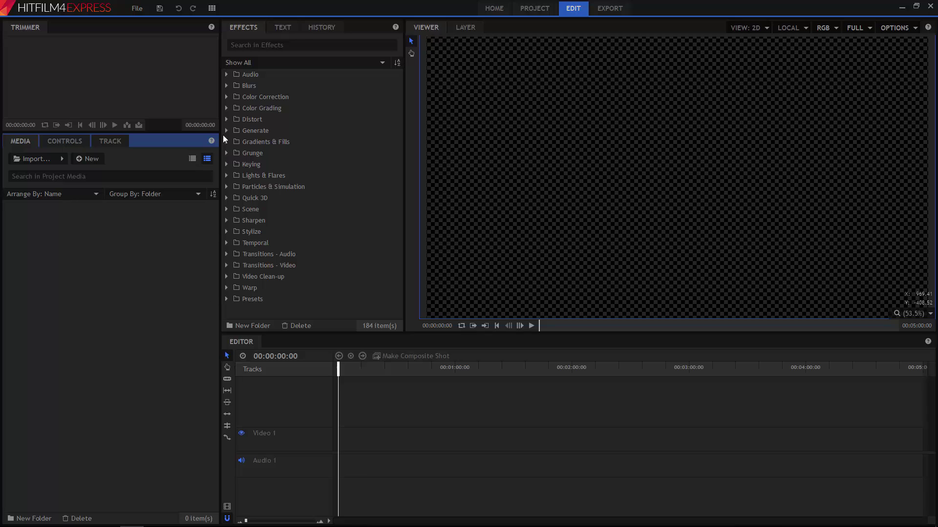
click(211, 8)
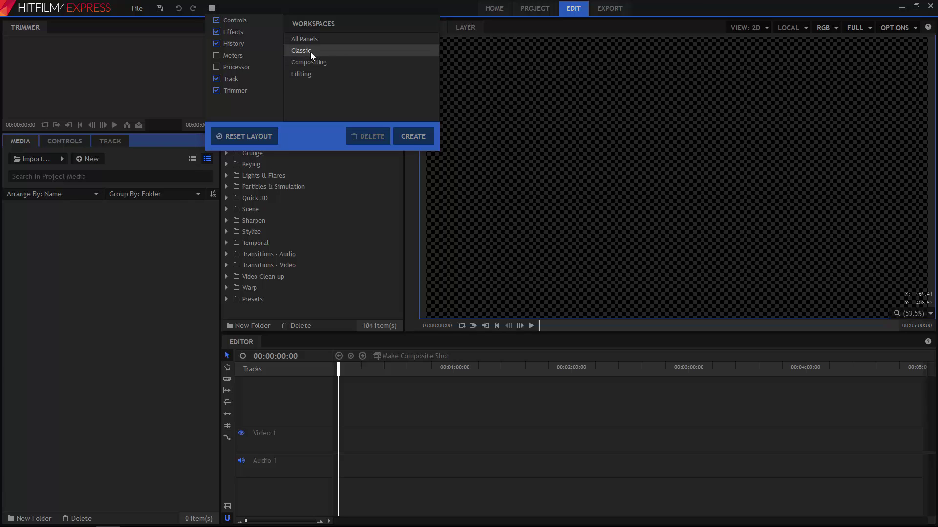
click(299, 73)
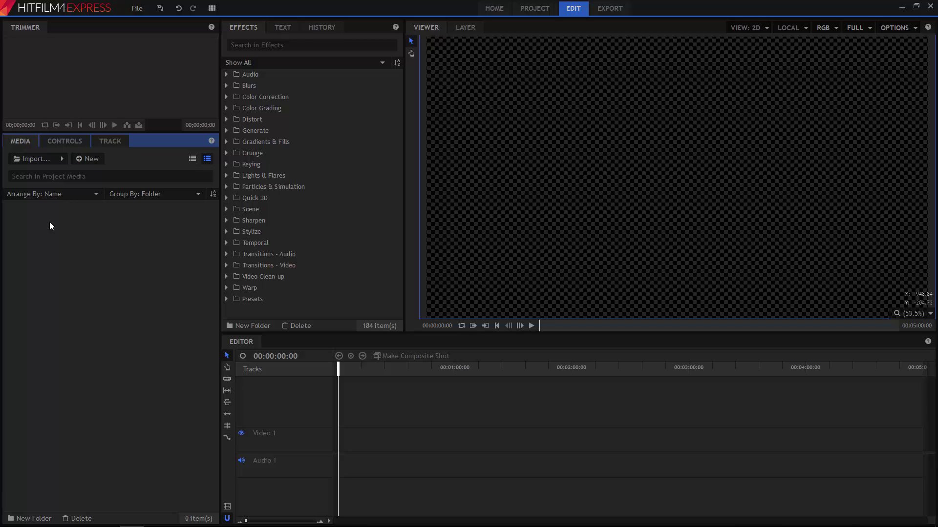
Step: Import bensound-acousticbreeze, Mykonos_4, Mykonos_8, Mykonos_9 and Mykonos_10 from the Assets folder into the project media
click(31, 163)
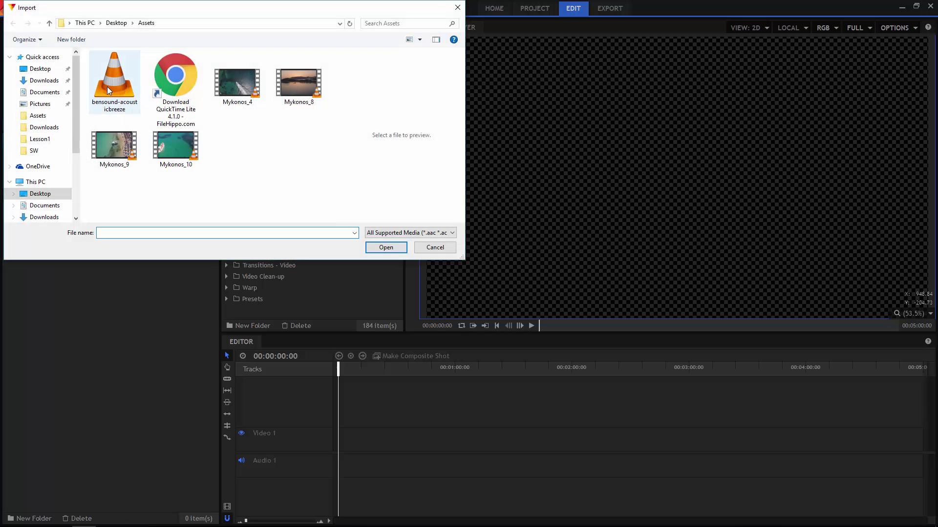
click(239, 89)
ctrl+click(298, 83)
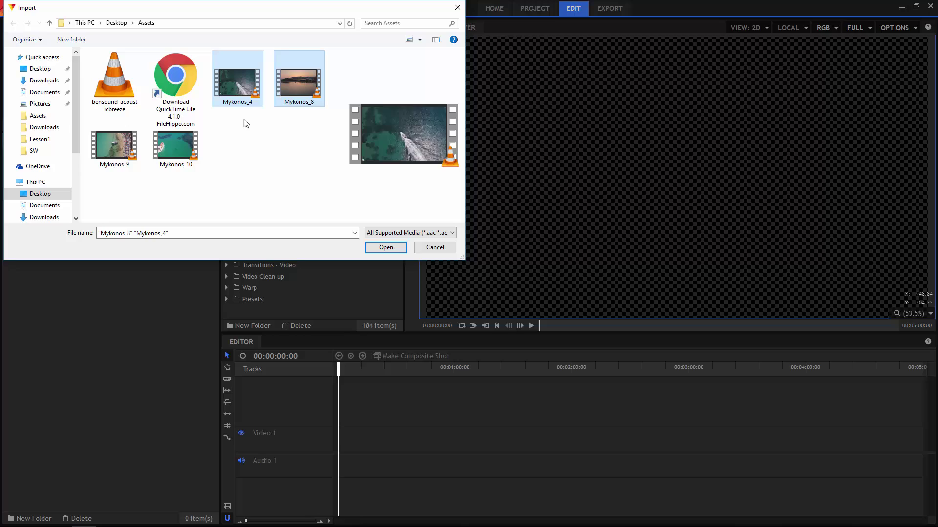
ctrl+click(166, 145)
ctrl+click(120, 148)
ctrl+click(107, 104)
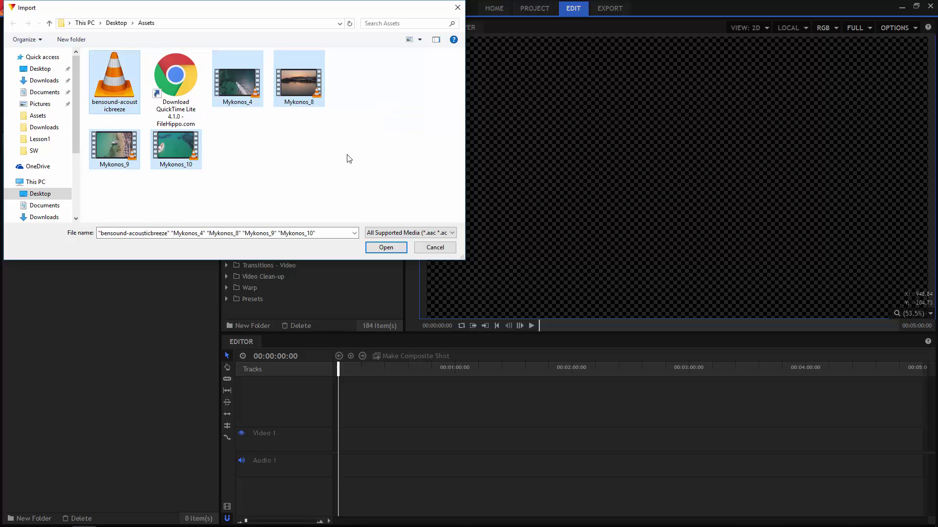
click(386, 247)
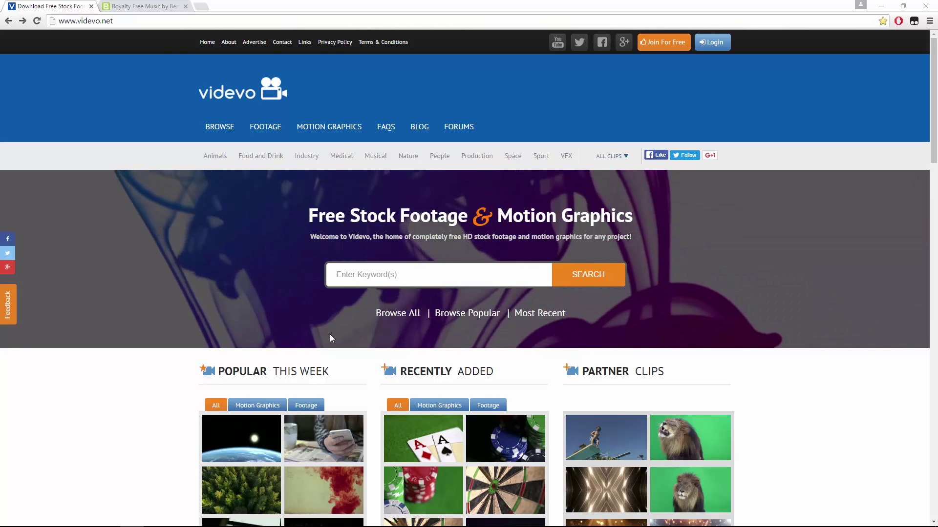
Step: Switch to the browser, search Videvo for "greece" and look through the stock footage results
click(389, 274)
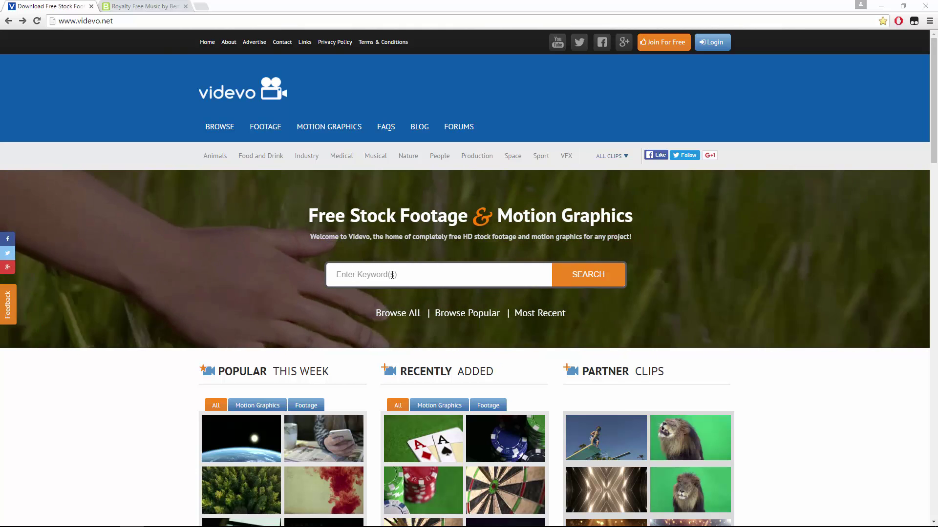
text(greece)
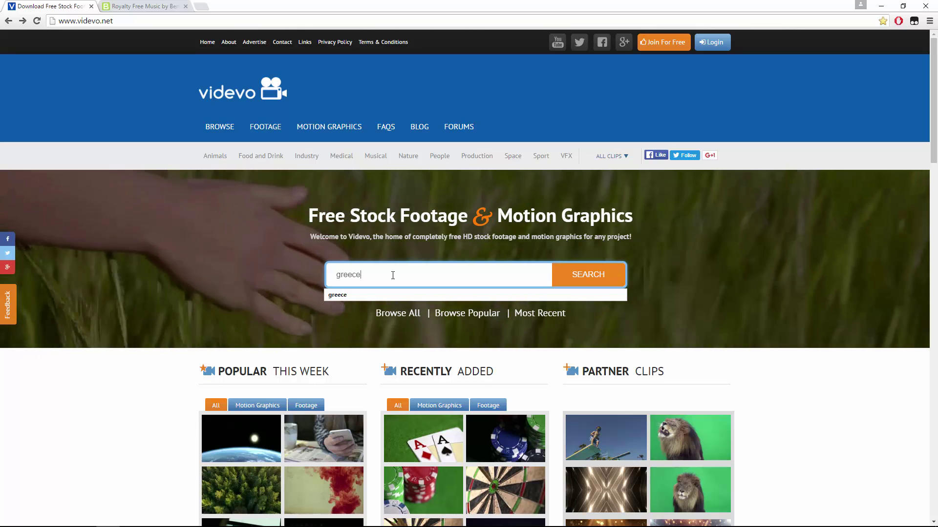
key(Return)
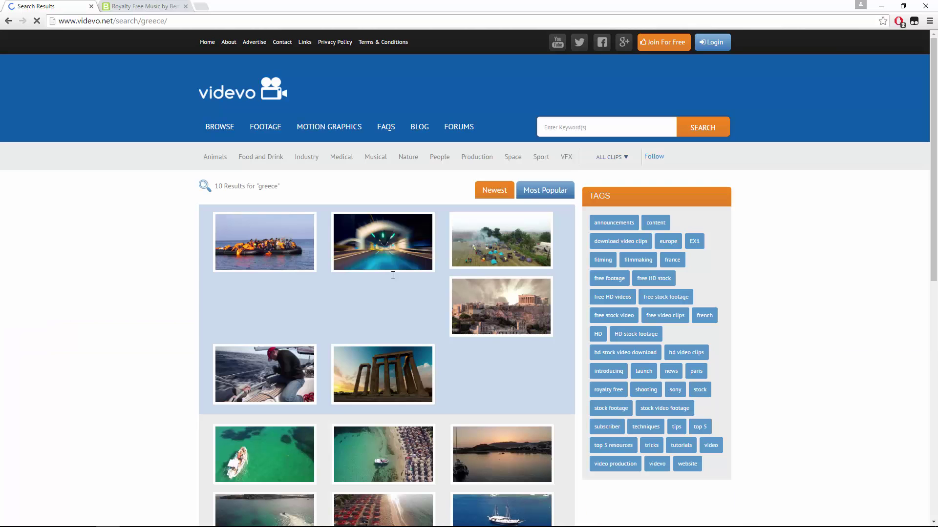
scroll(403, 276, down, 1)
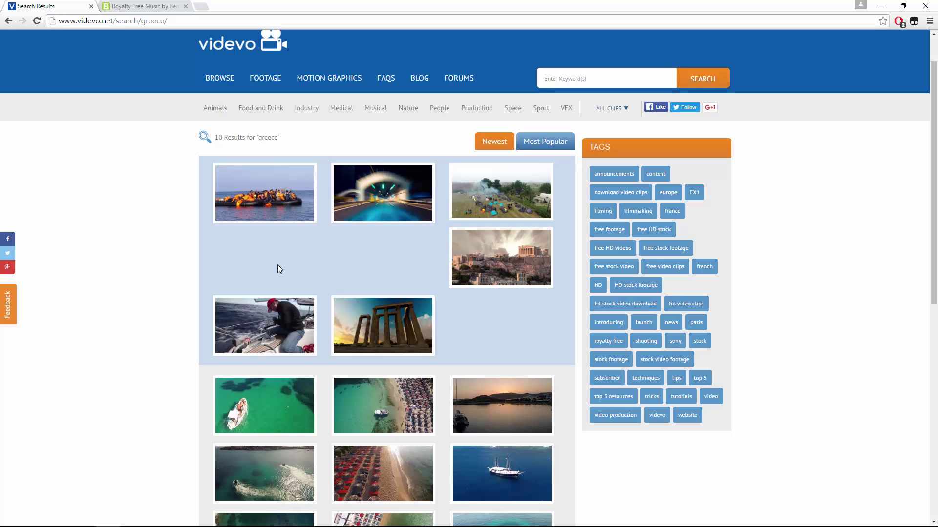
scroll(277, 264, down, 4)
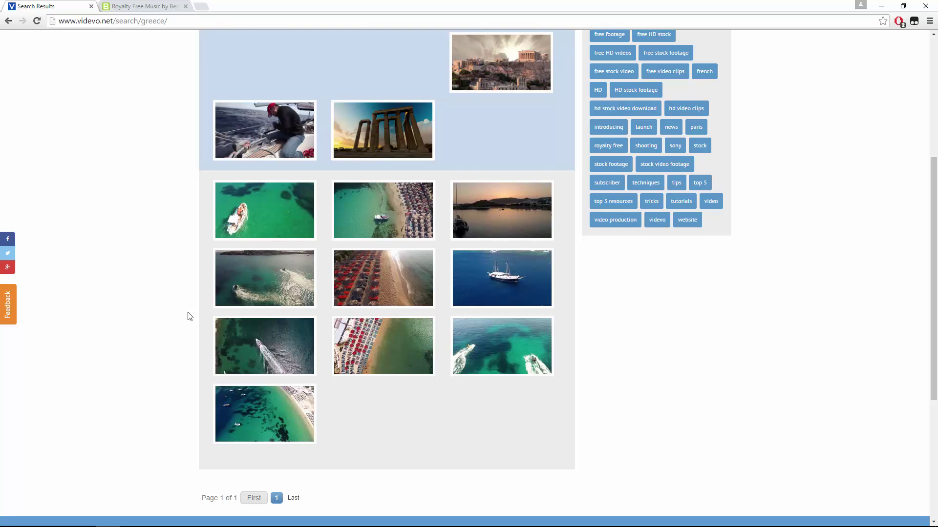
Step: Open the Aerial View of Tourist Boat clip, accept its terms and conditions, and view the Bensound royalty-free music page
click(267, 214)
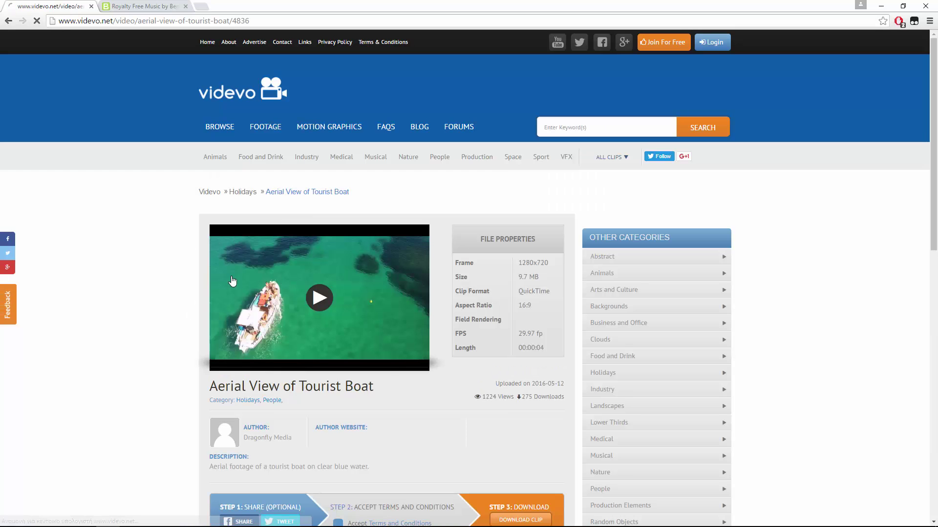
scroll(163, 284, down, 3)
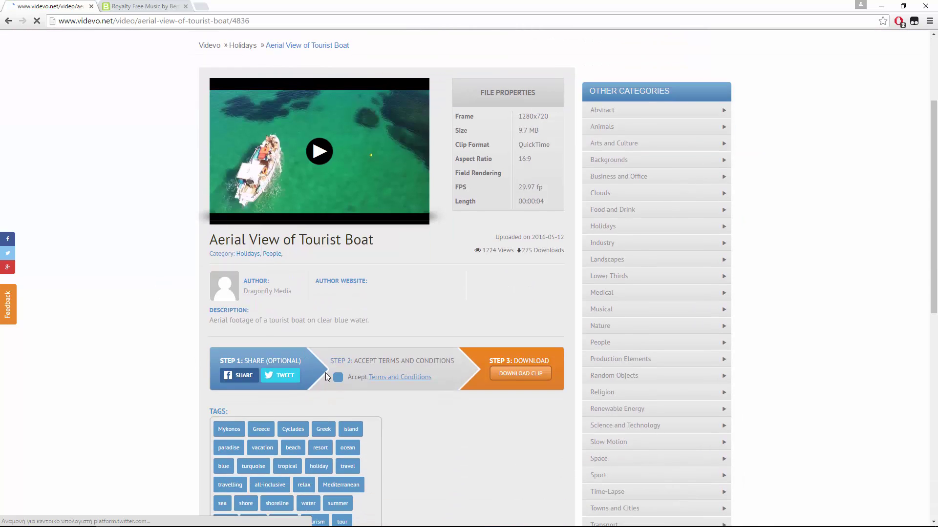
click(338, 378)
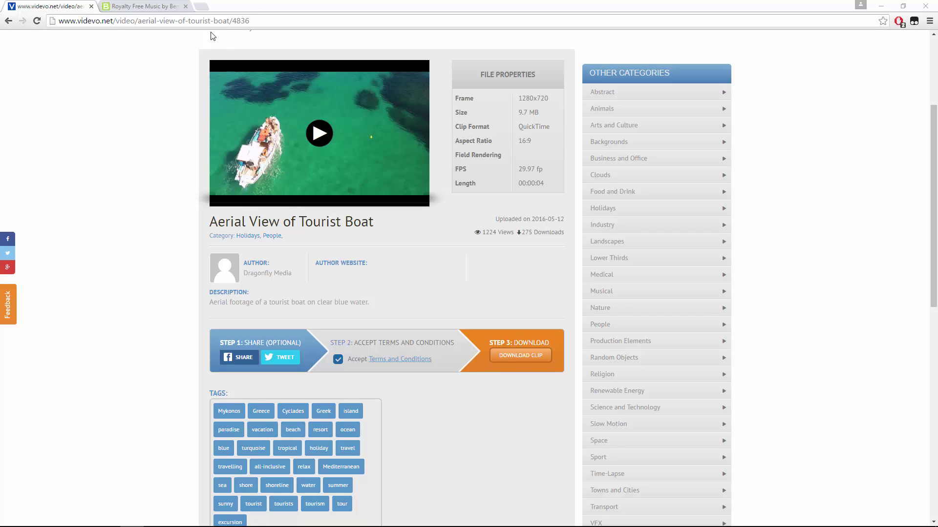
click(154, 5)
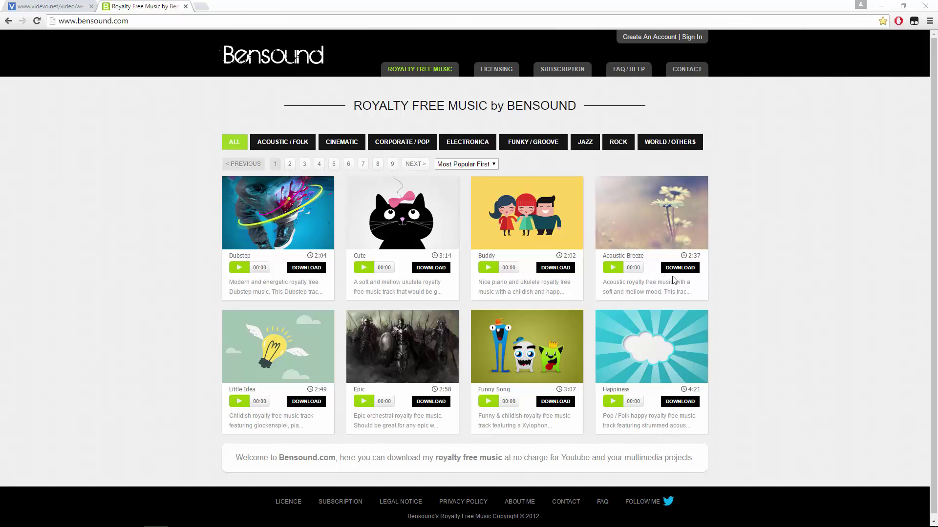
Step: Switch back to HitFilm and place Mykonos_10.mov at the start of the Video 1 track
click(879, 7)
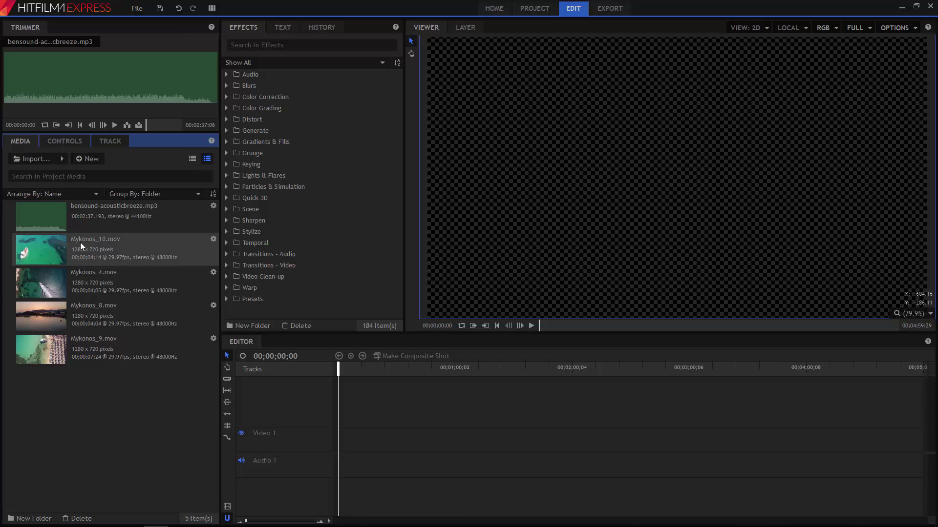
click(43, 251)
drag(43, 252, 374, 452)
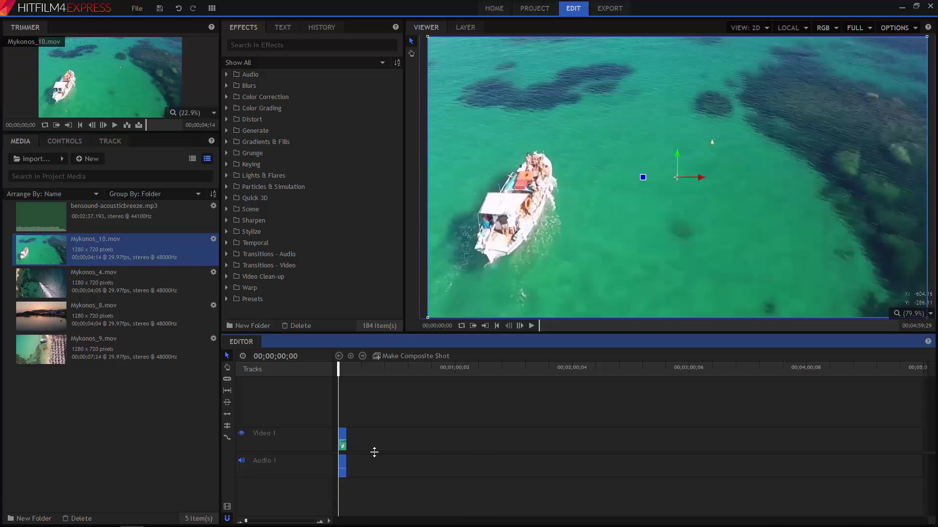
Step: Play the Mykonos_10.mov clip through in the viewer and return the playhead to the start of the timeline
click(532, 325)
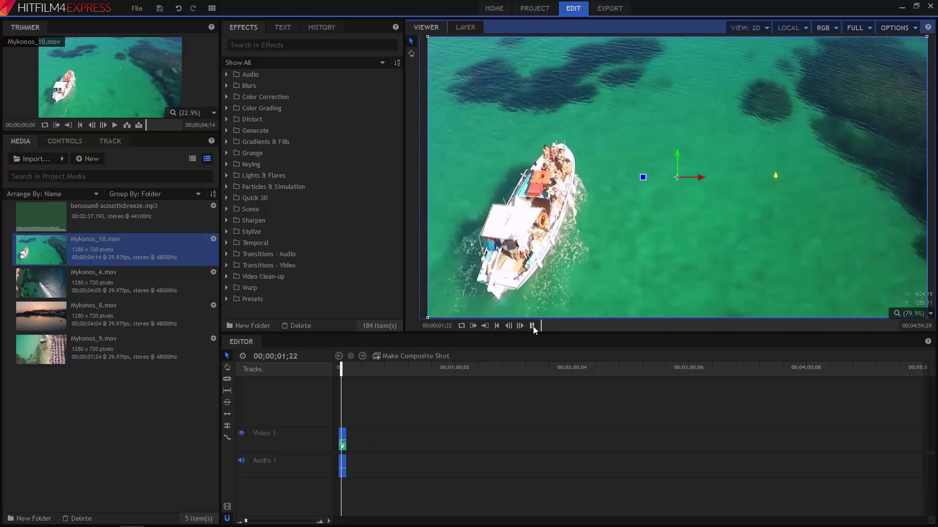
click(532, 326)
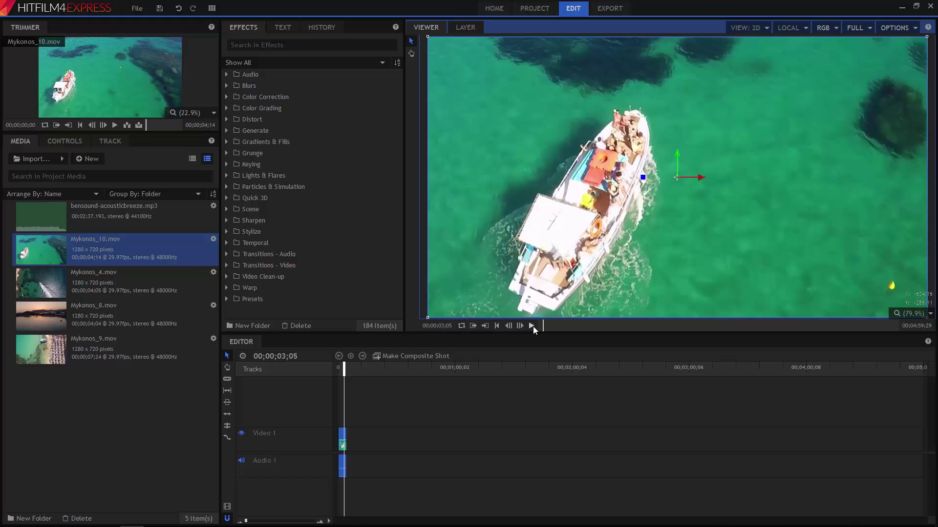
click(532, 326)
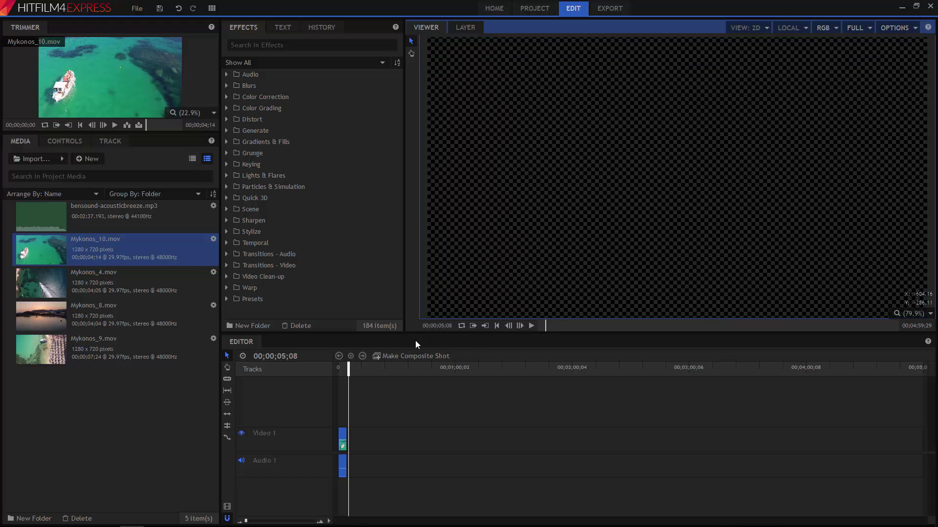
drag(348, 373, 338, 373)
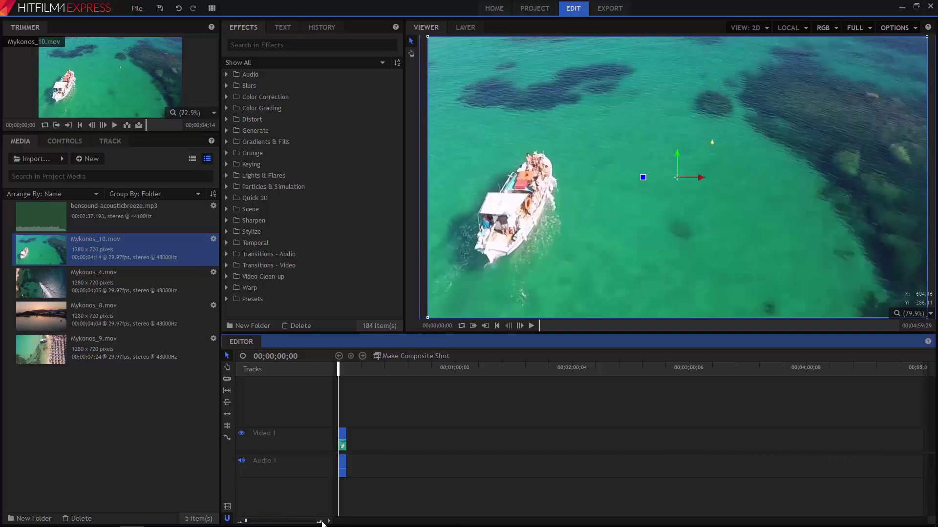
Step: Add Mykonos_4.mov on a new track above Video 1, starting where the Mykonos_10.mov clip ends
click(319, 521)
click(320, 522)
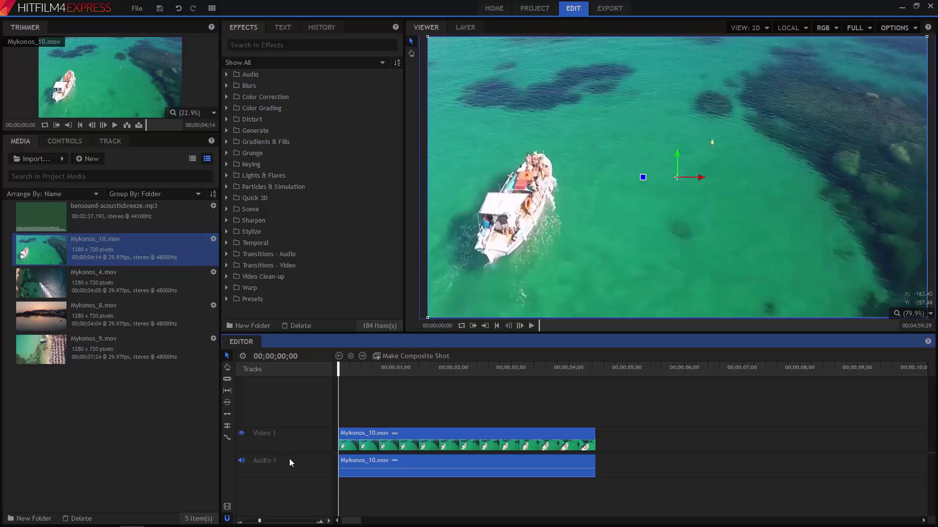
right_click(288, 404)
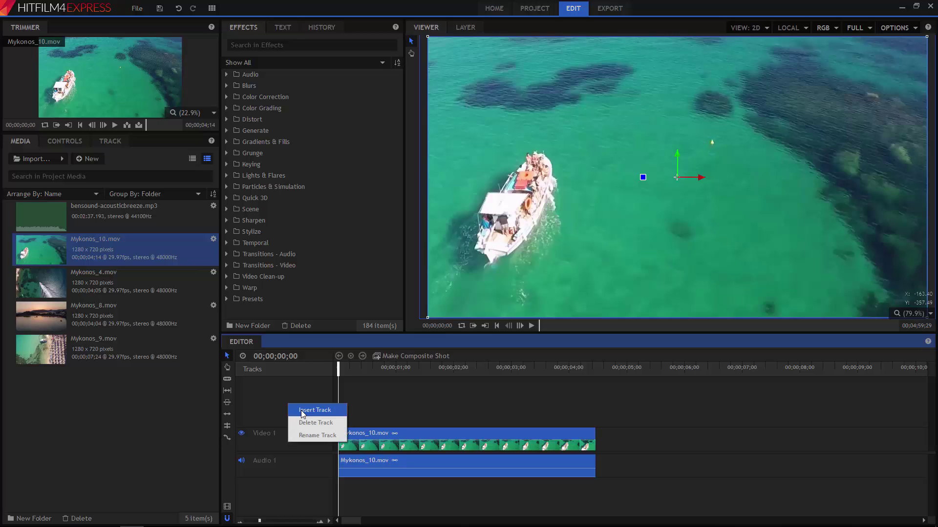
click(57, 283)
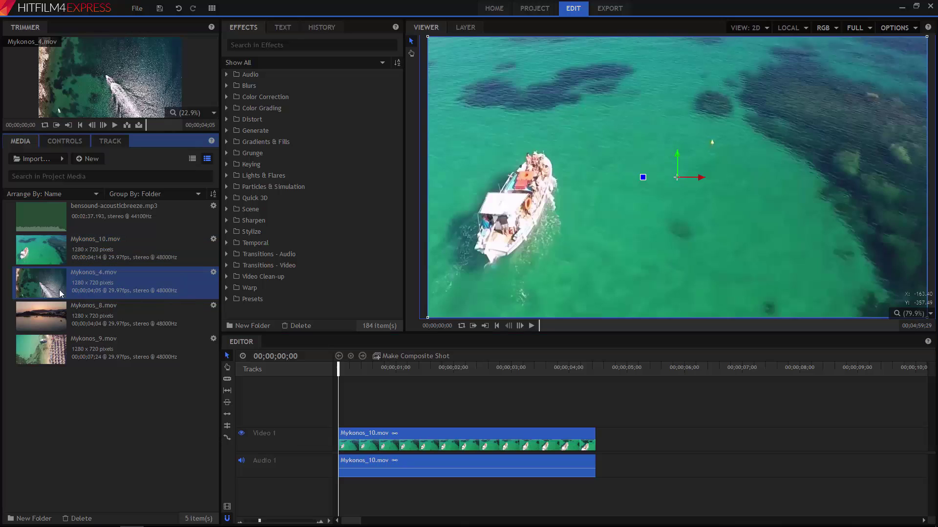
drag(375, 327, 600, 419)
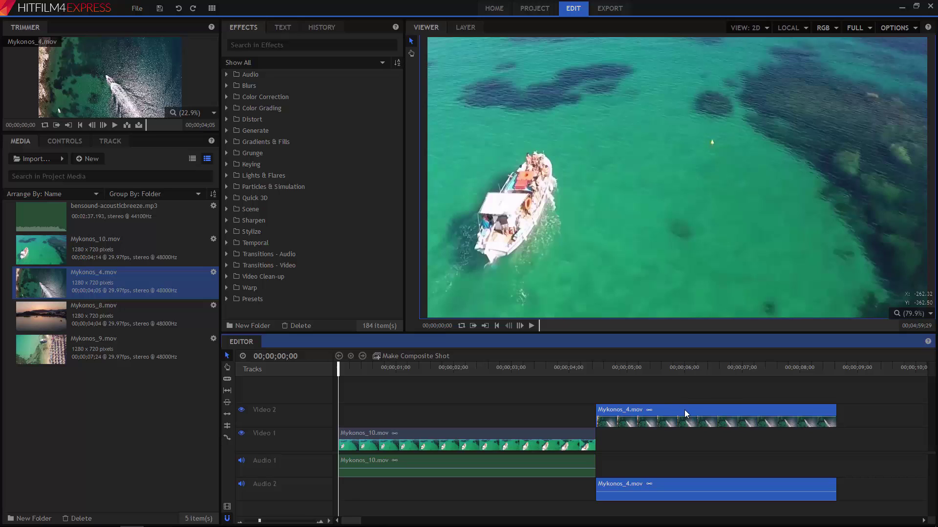
Step: Move the Mykonos_4.mov clip on Video 2 to start at 00;00;01;00, overlapping Mykonos_10.mov, and preview the change between them
drag(680, 409, 483, 411)
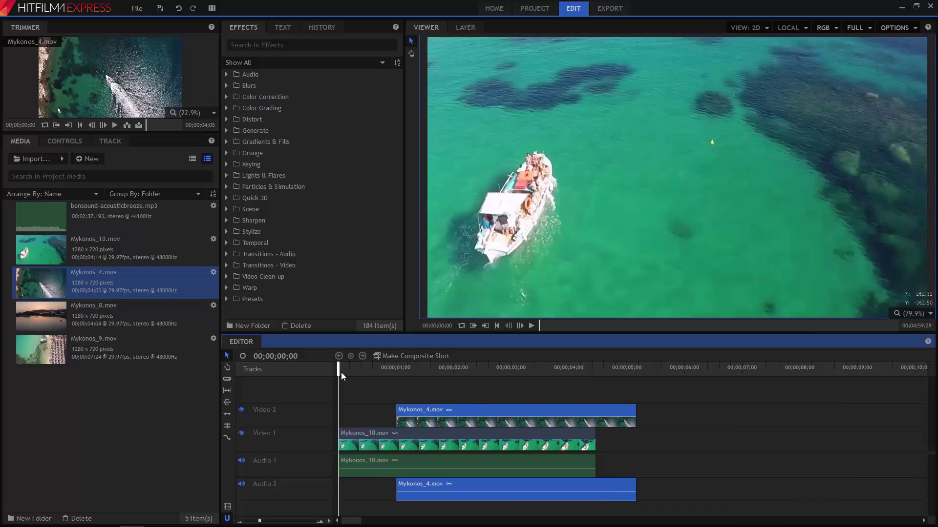
key(space)
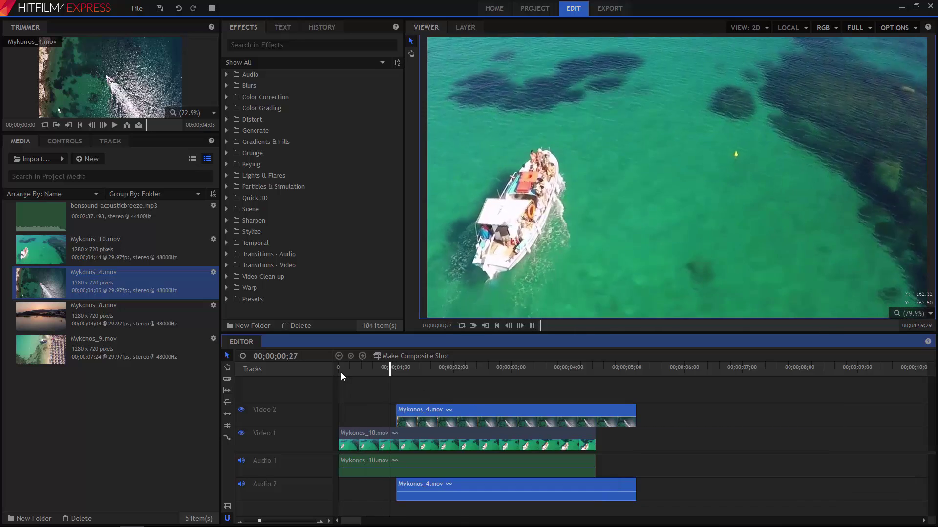
key(space)
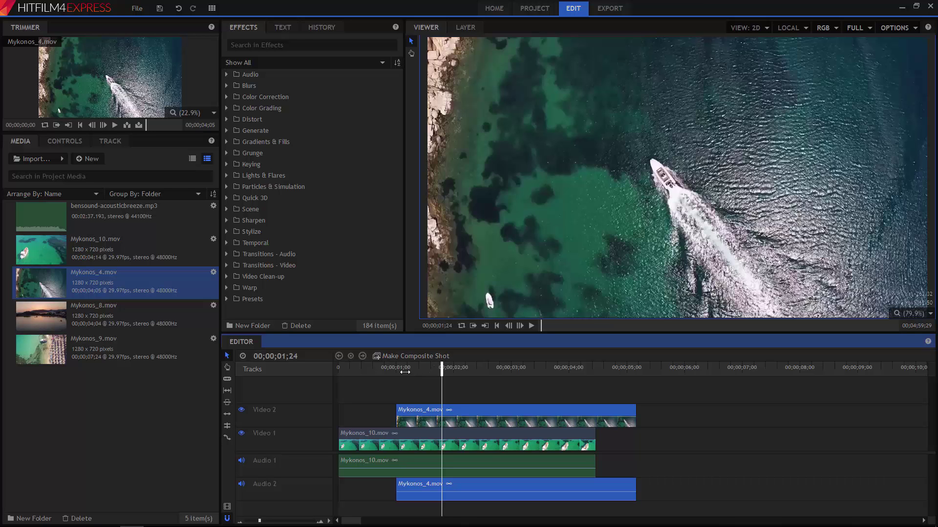
drag(386, 372, 394, 380)
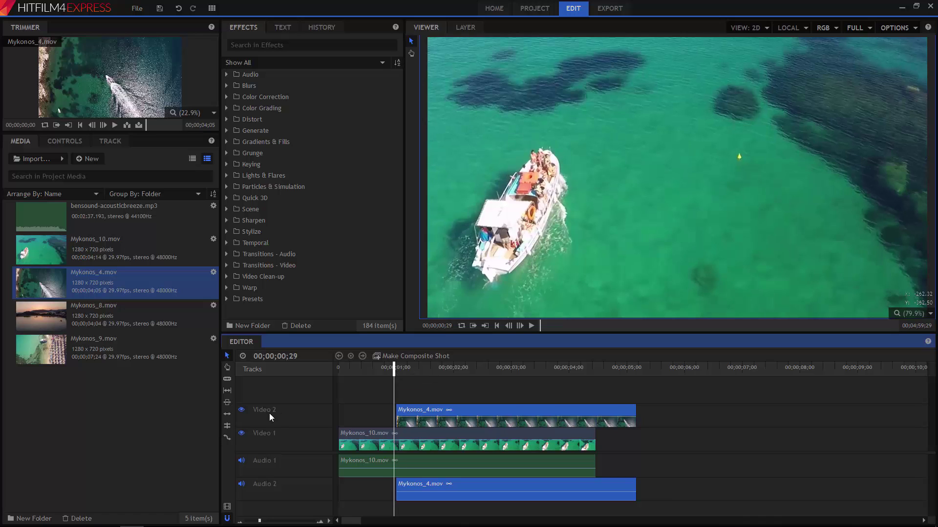
click(396, 372)
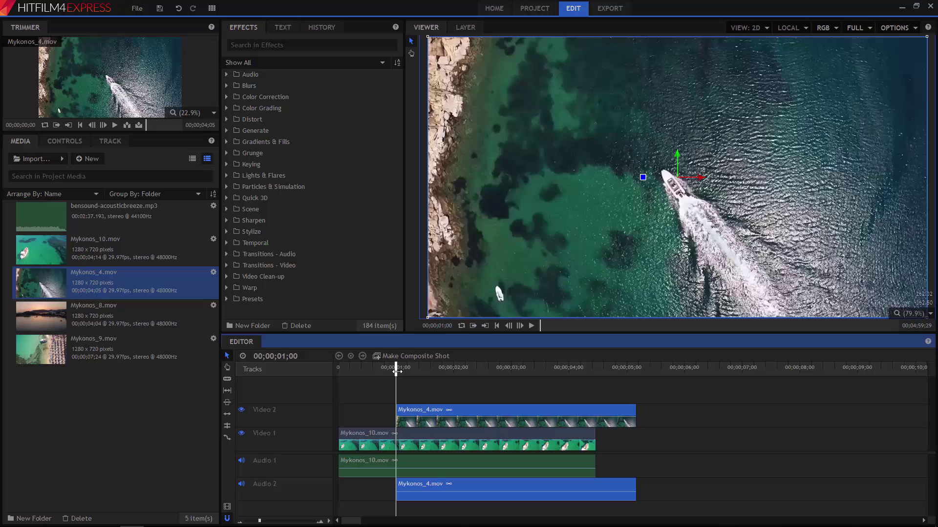
drag(396, 372, 404, 372)
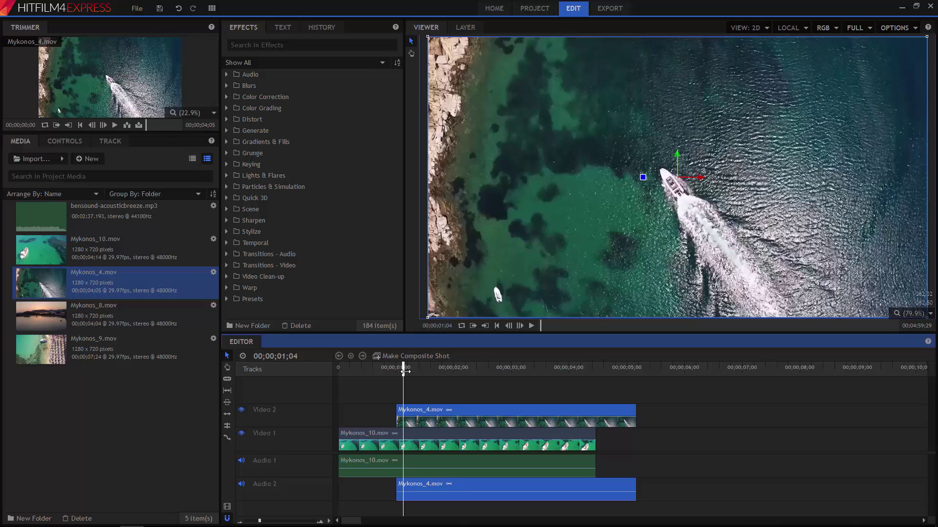
Step: Scale the Mykonos_4.mov overlay down to just under a third of the frame width and place it in the frame's upper-right area
click(478, 416)
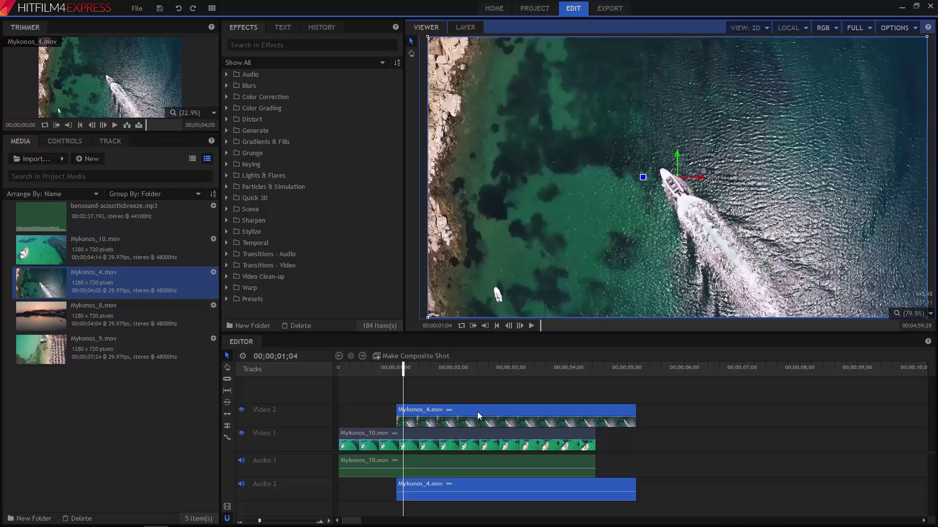
click(477, 411)
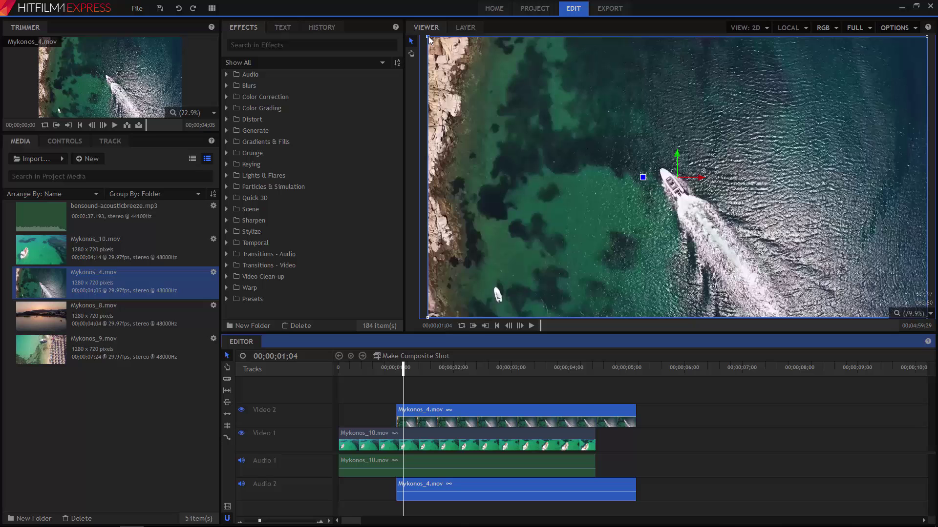
drag(429, 39, 605, 130)
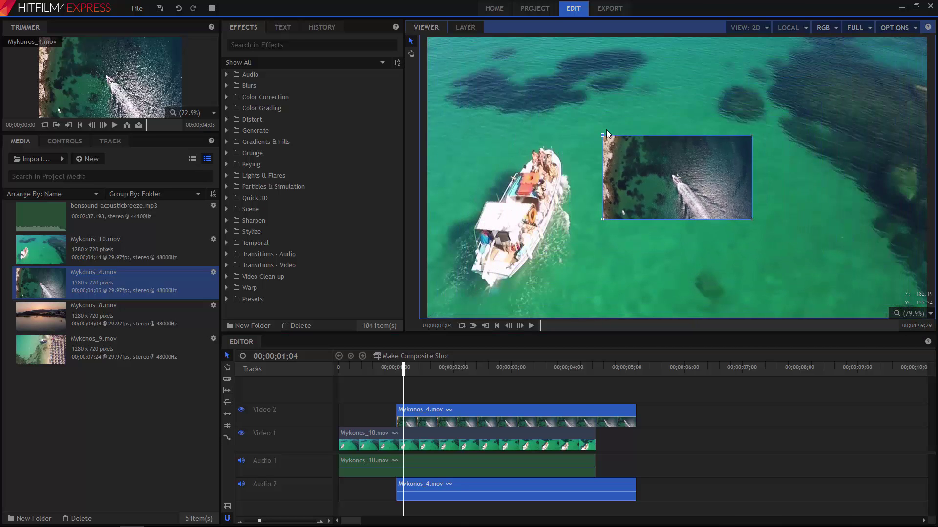
drag(658, 154, 778, 98)
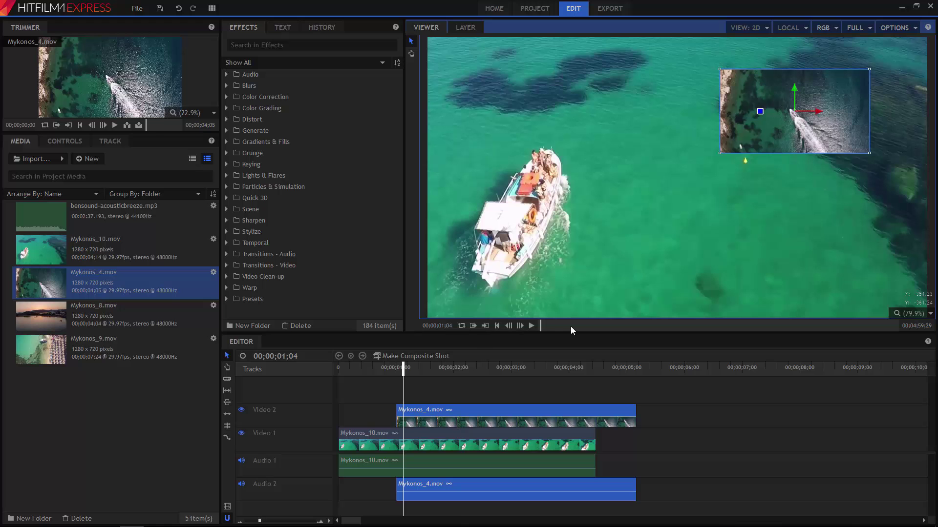
Step: Preview the overlay playing over Mykonos_10.mov and set the timeline playhead to 00;00;03;24
key(space)
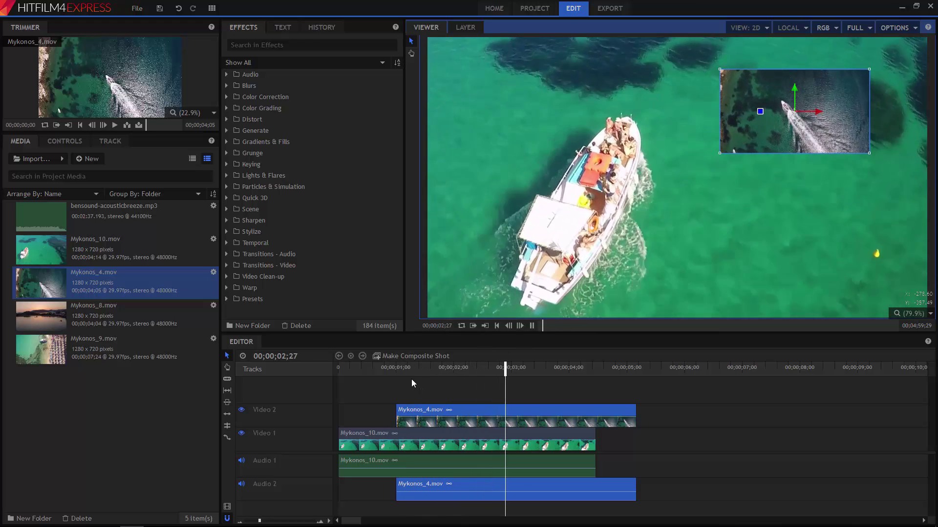
key(space)
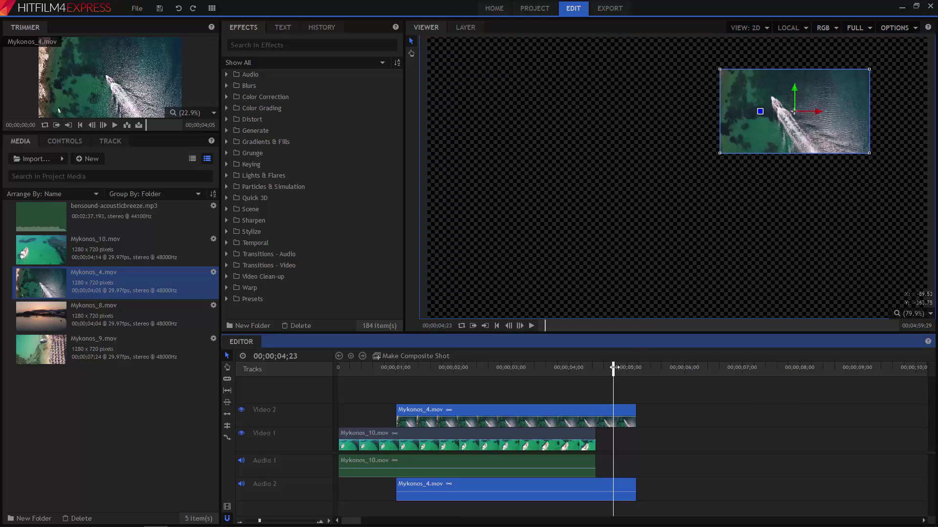
click(573, 371)
click(557, 373)
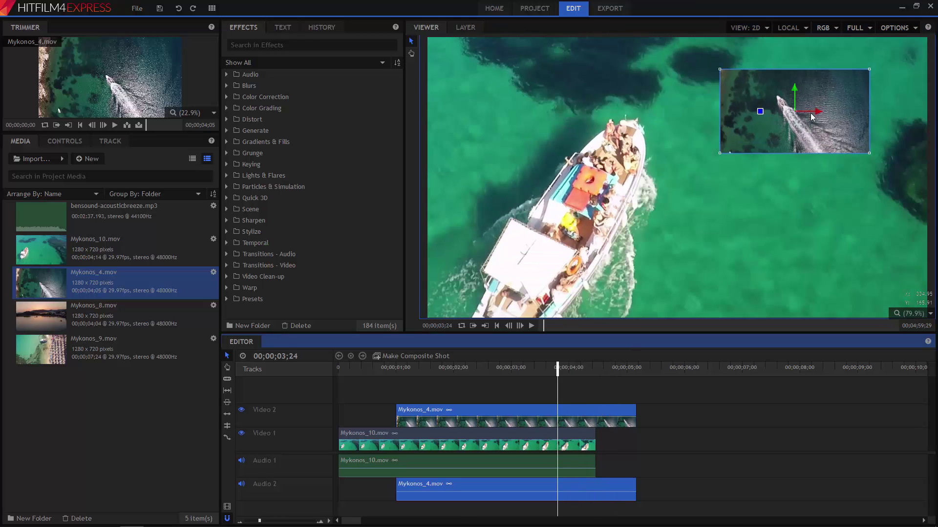
Step: Move the Mykonos_4.mov overlay to the frame's upper-left area and rotate it counterclockwise to line up beside the boat
drag(813, 113, 550, 71)
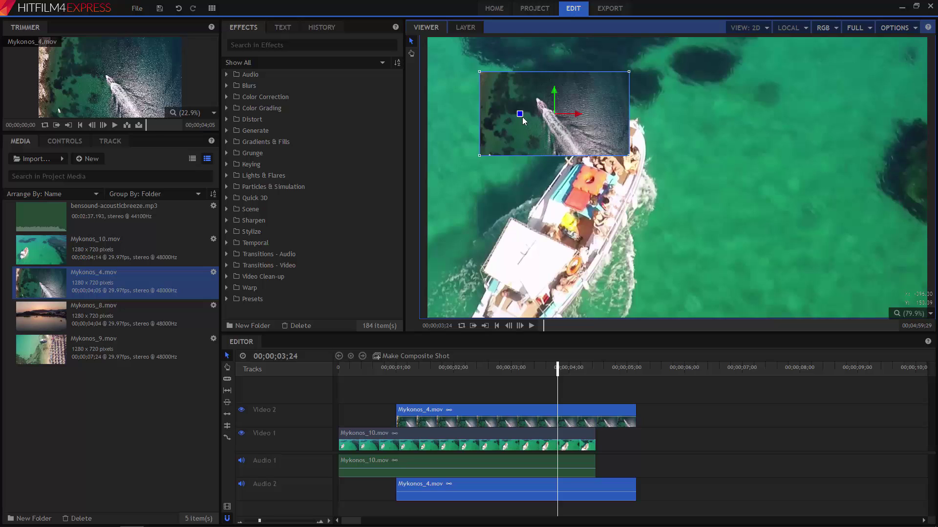
mouse_move(521, 115)
drag(520, 115, 528, 148)
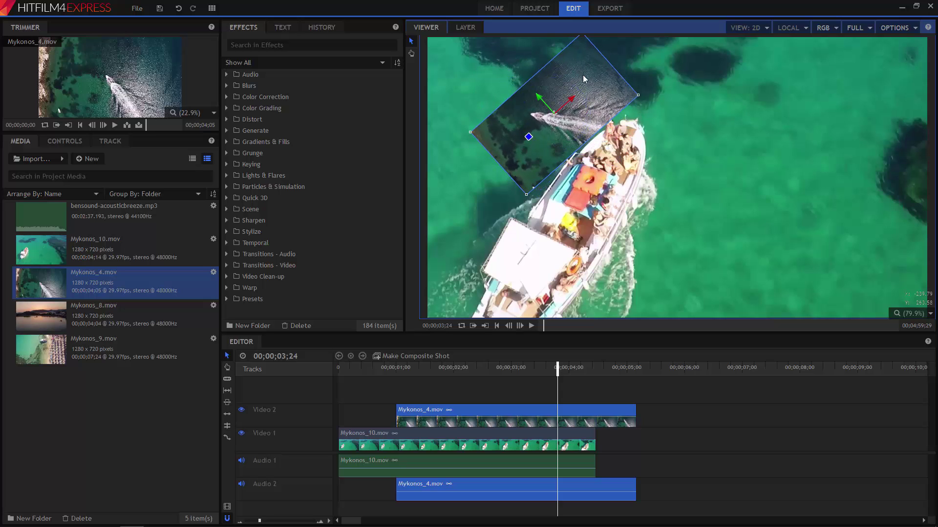
drag(584, 75, 557, 79)
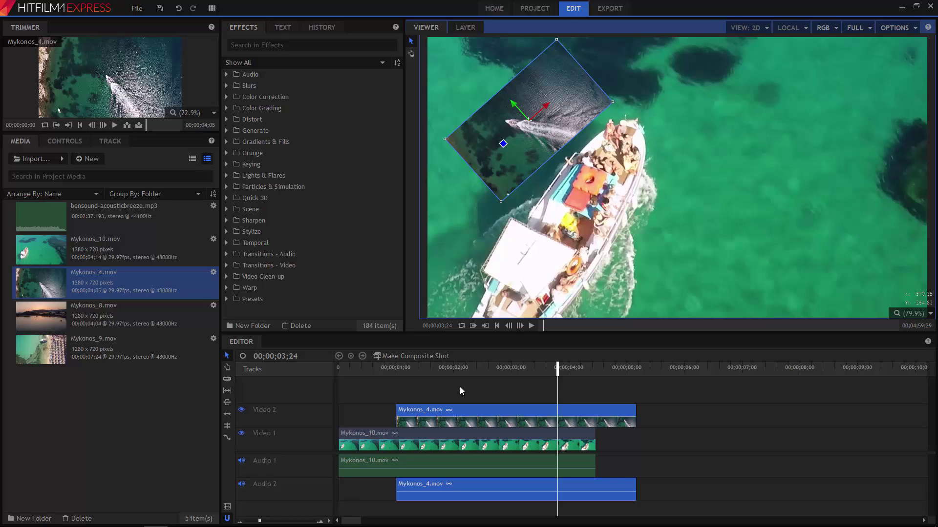
Step: Examine the media properties of Mykonos_4.mov, including frame rate, resolution and audio format, without changing them
click(131, 404)
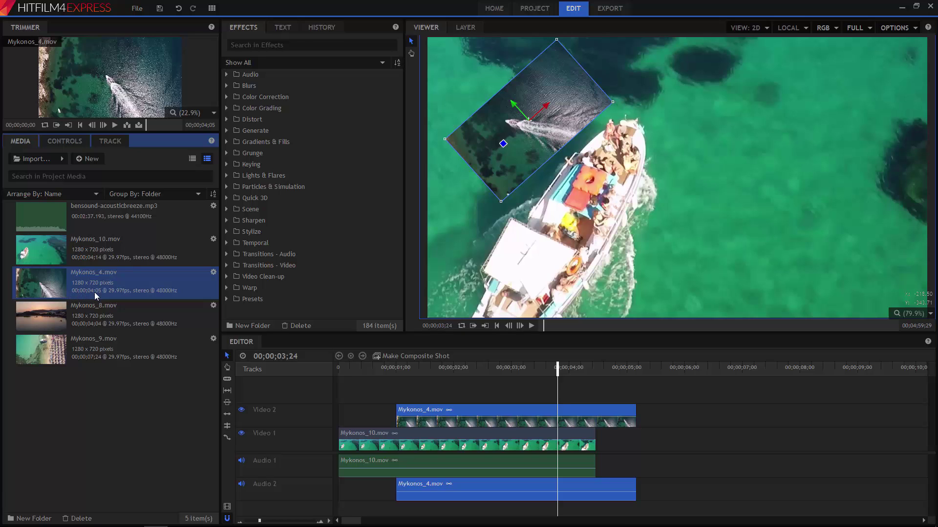
click(213, 274)
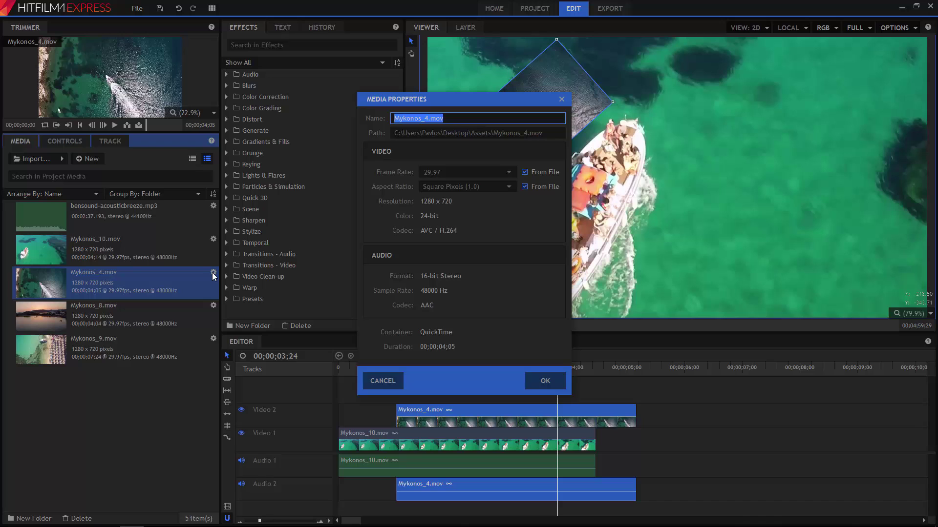
click(379, 382)
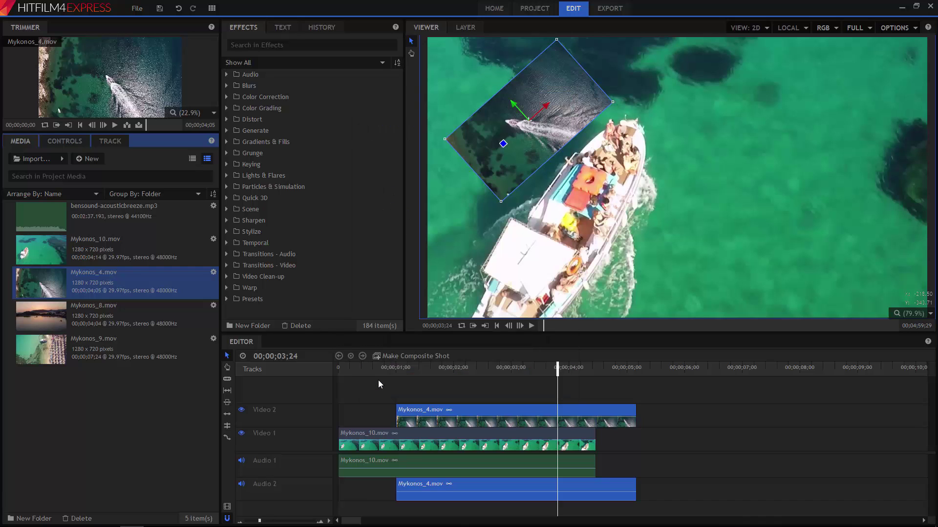
Step: Review the project settings and the available video templates, and return to editing without changing the template
click(533, 9)
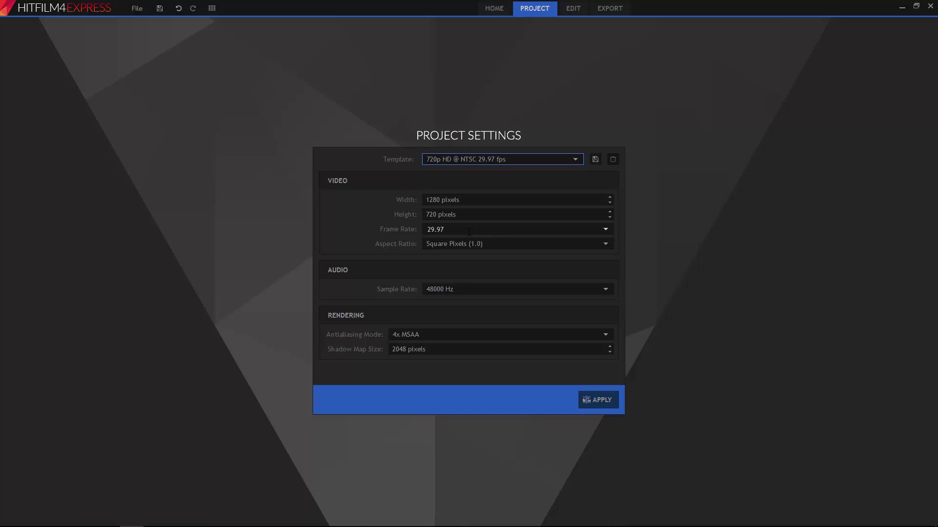
click(462, 161)
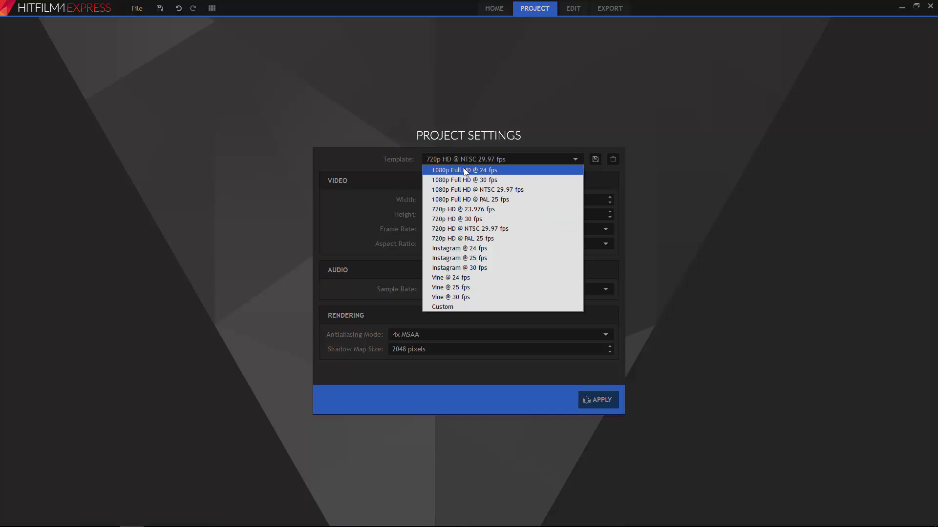
click(503, 110)
click(573, 9)
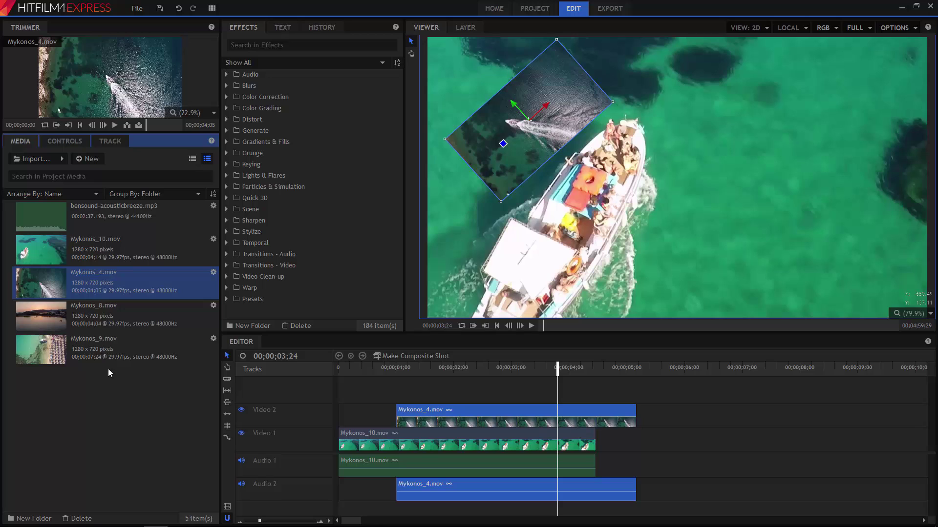
Step: Load Mykonos_8.mov for trimming, switch to the Editing workspace and scale the Trimmer preview to fit
click(80, 317)
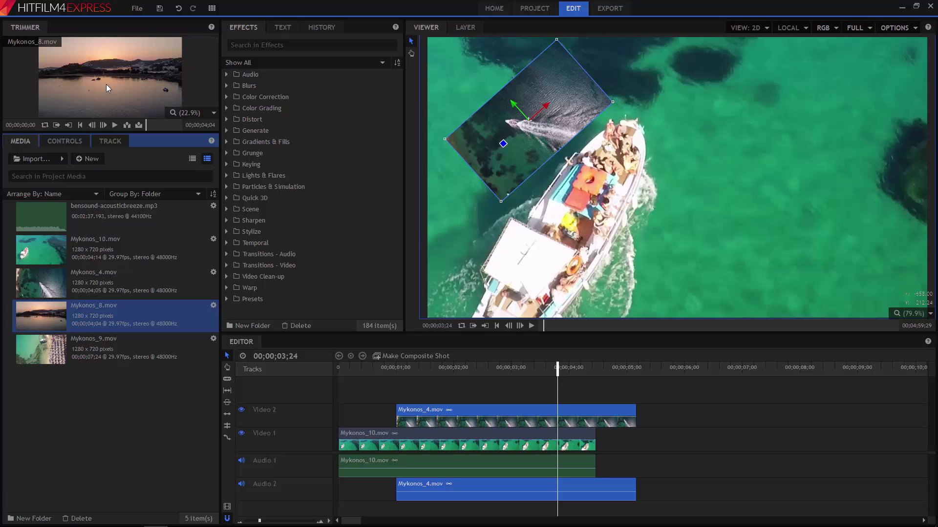
click(213, 9)
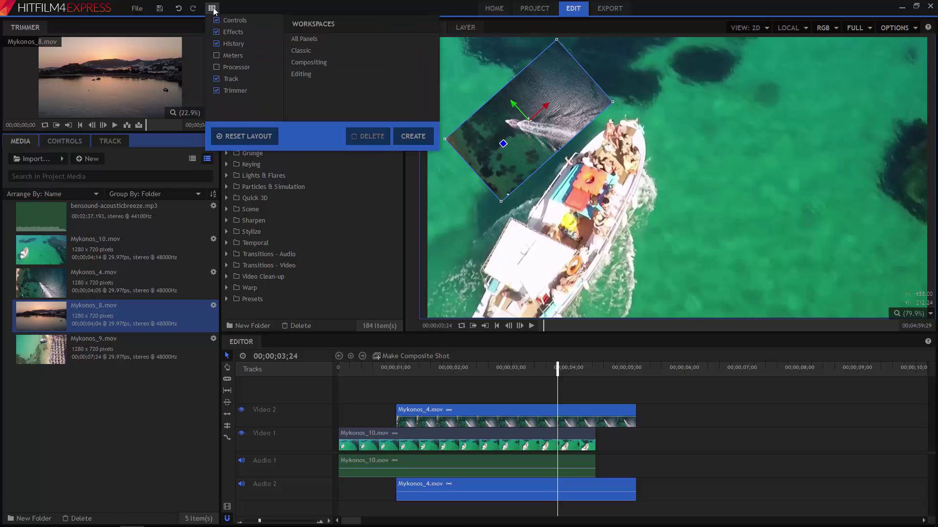
click(301, 74)
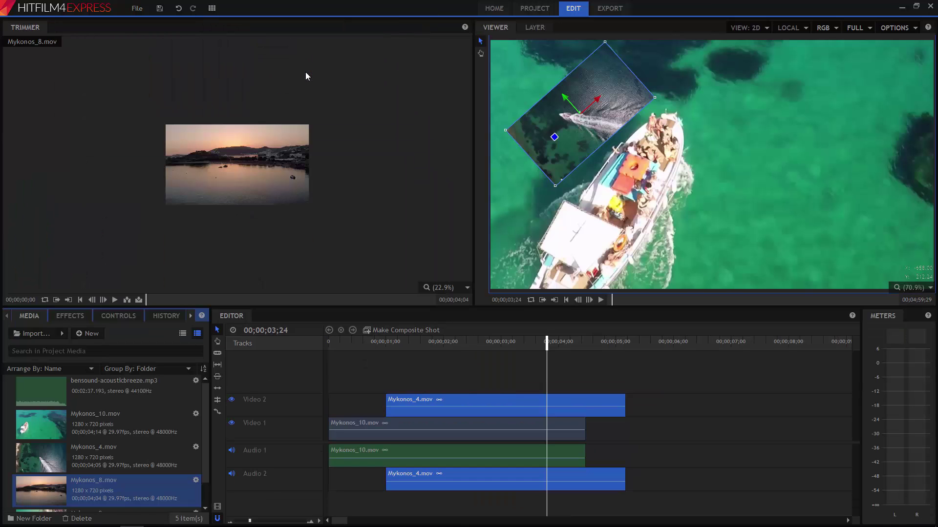
click(467, 288)
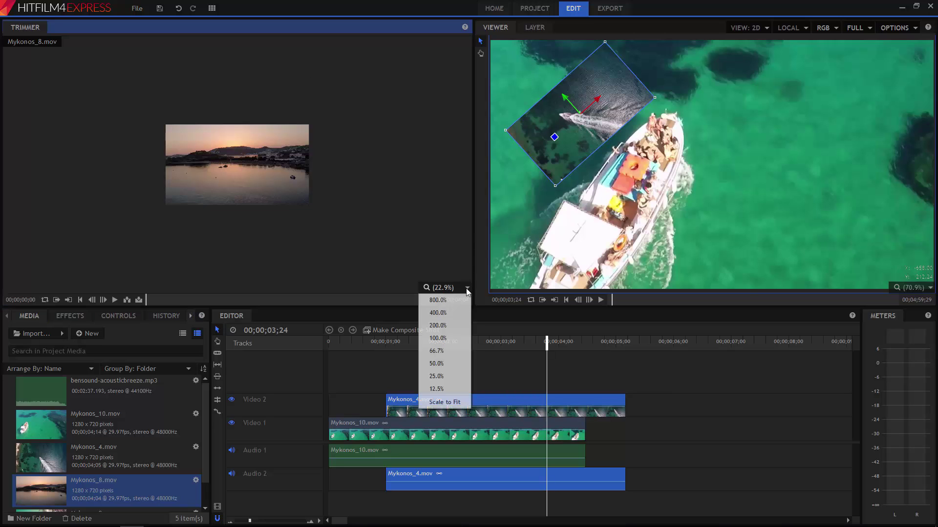
click(450, 403)
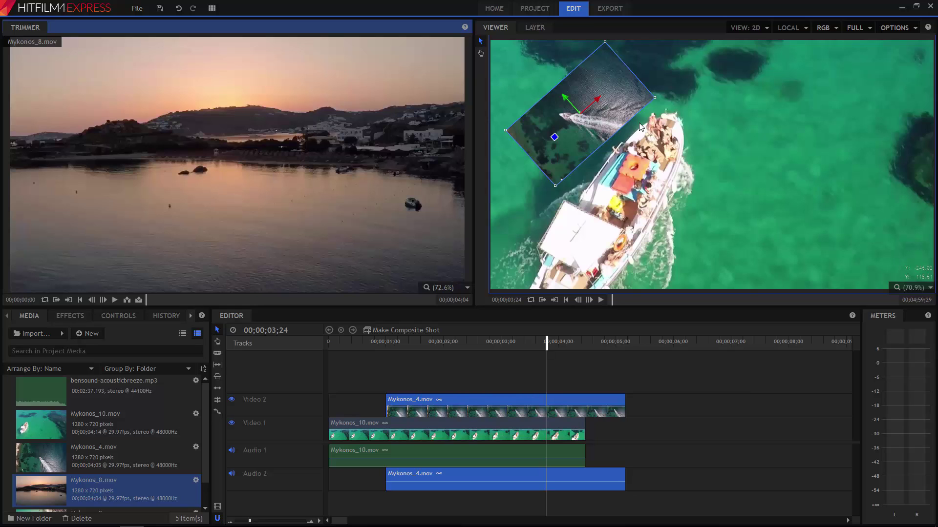
Step: Set Mykonos_8.mov's in point at 00;00;00;26 and out point at 00;00;02;18 in the Trimmer, and return its playhead to the start
click(661, 166)
key(Right)
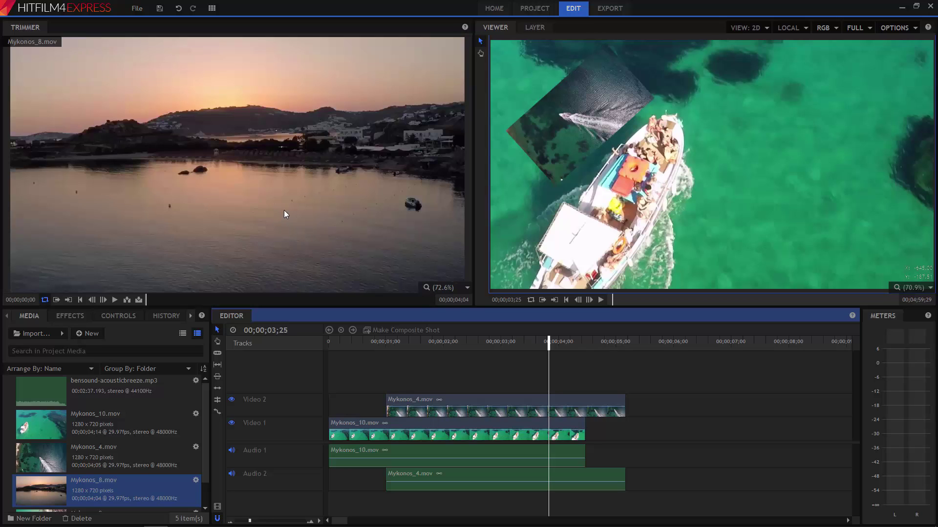
click(198, 188)
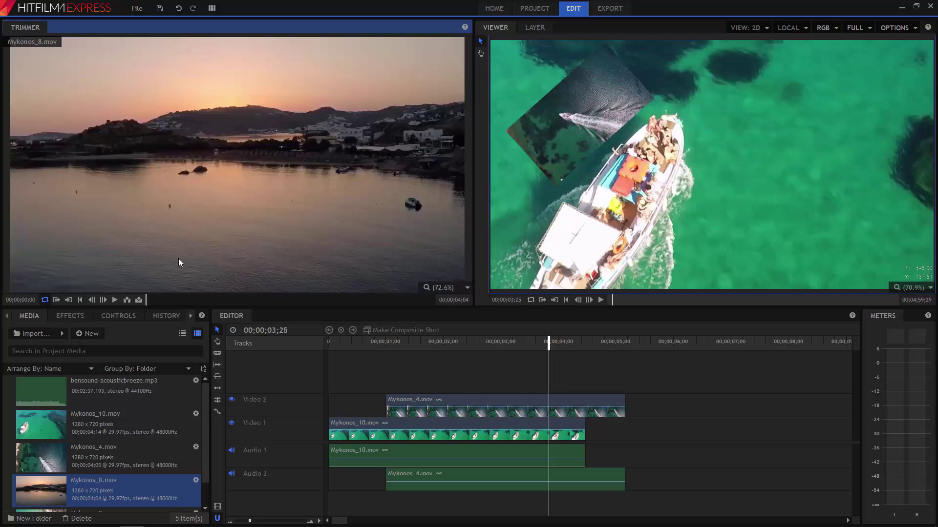
key(space)
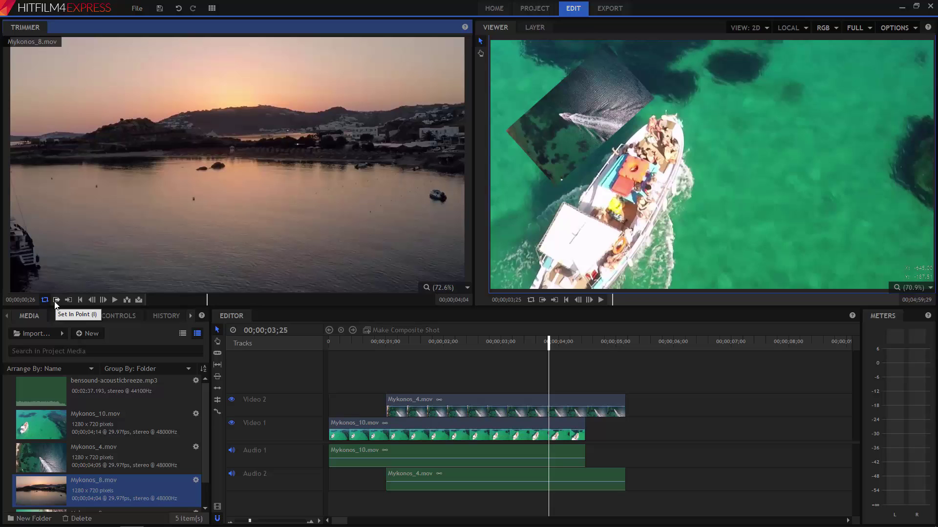
key(space)
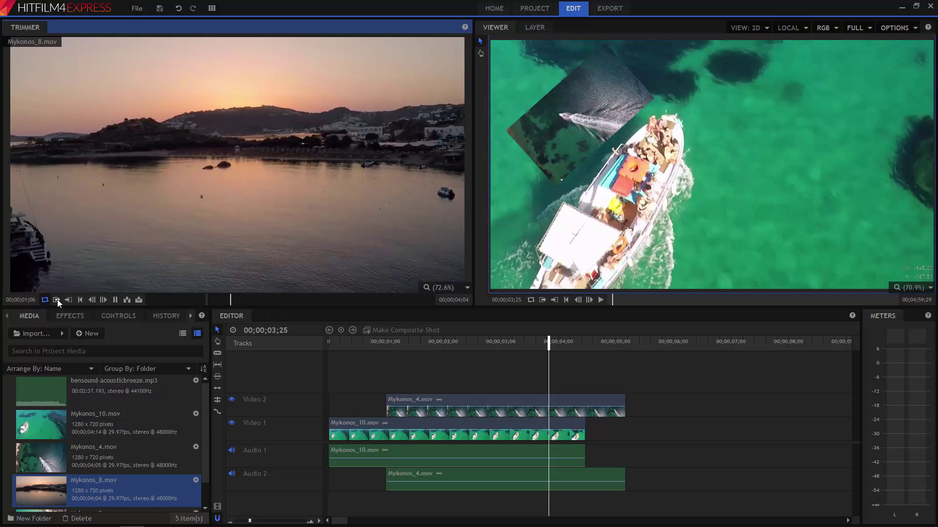
key(space)
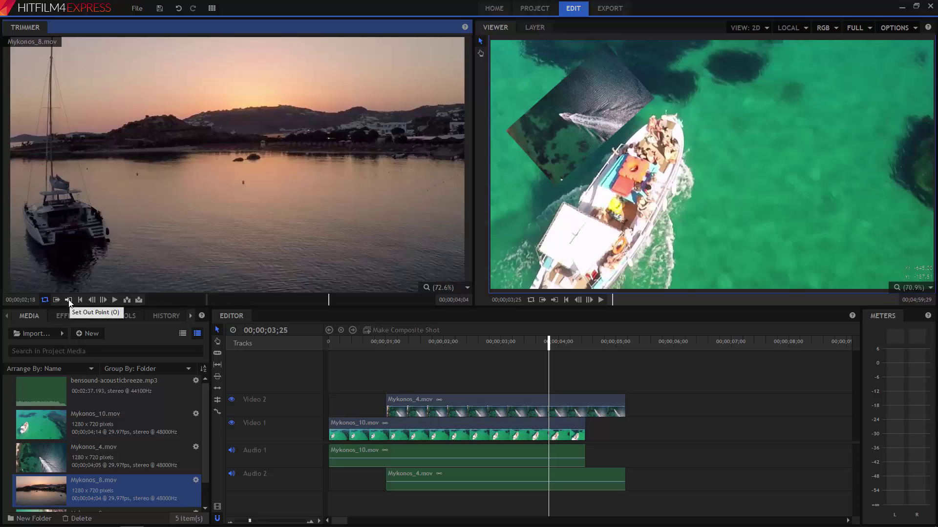
click(69, 300)
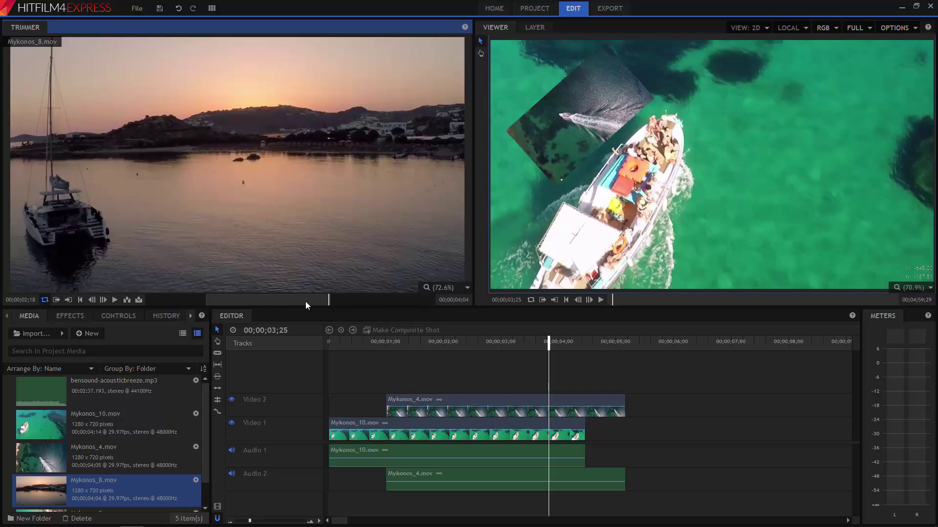
key(Home)
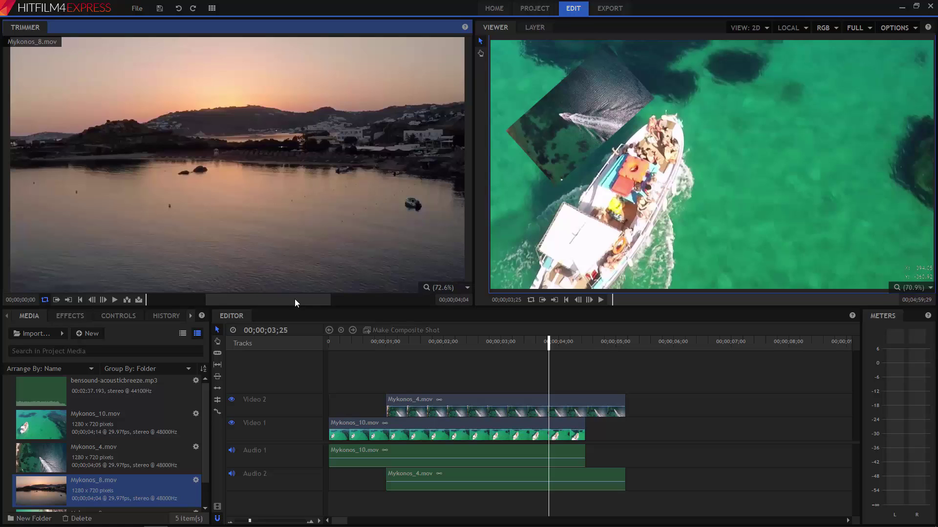
Step: Advance the timeline playhead by one frame and jump it between the start and end of the timeline
click(566, 348)
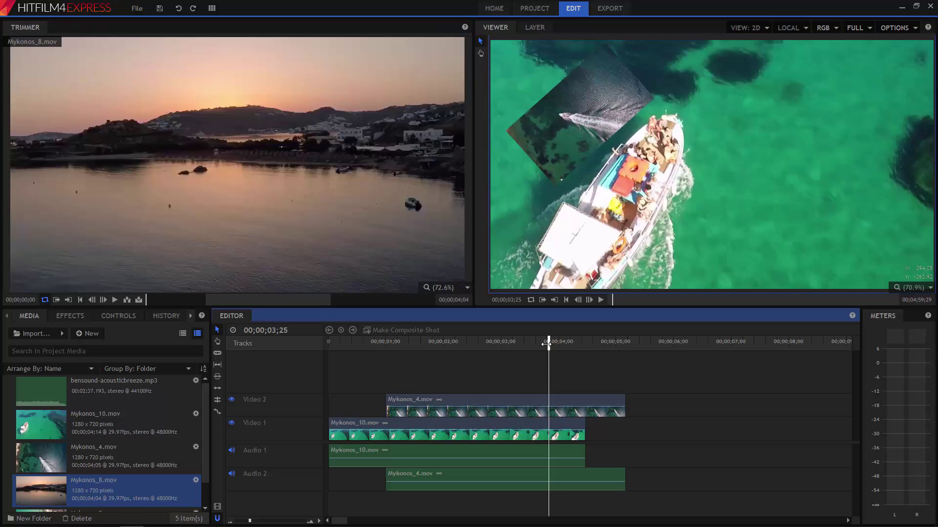
key(Right)
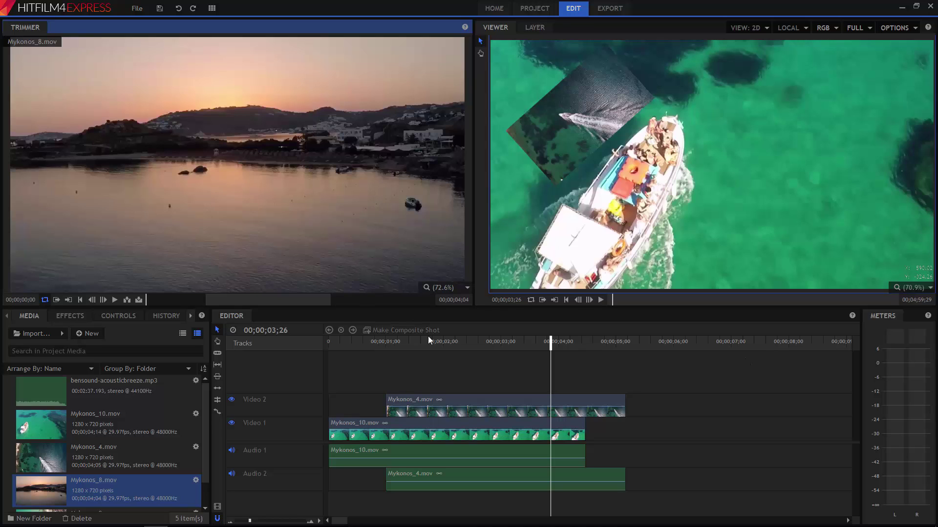
click(250, 316)
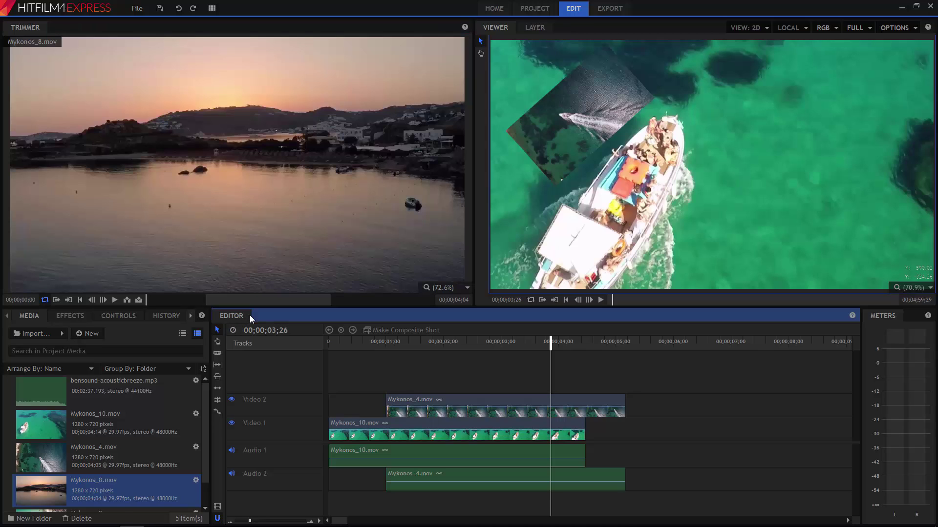
key(Home)
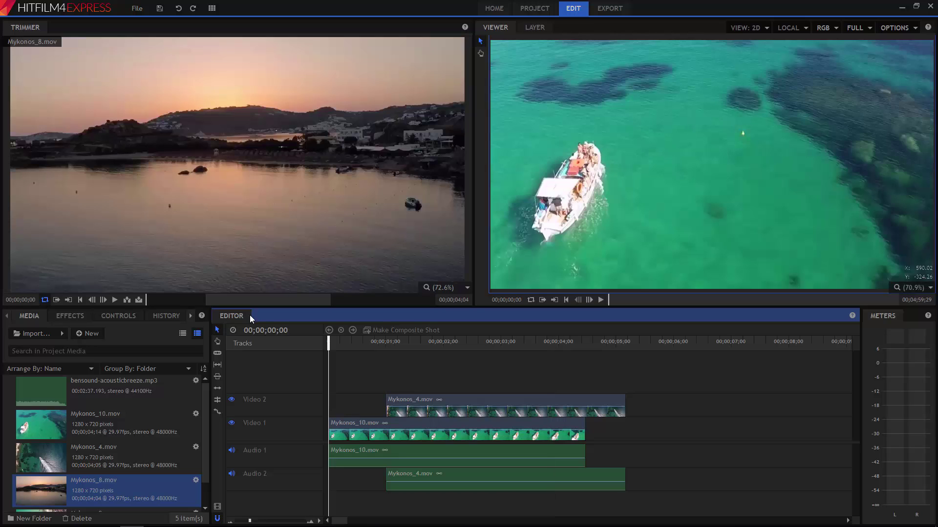
key(End)
key(Home)
Step: Jump the timeline playhead forward and back between the clip edit points, finishing at 00;00;01;00
key(Down)
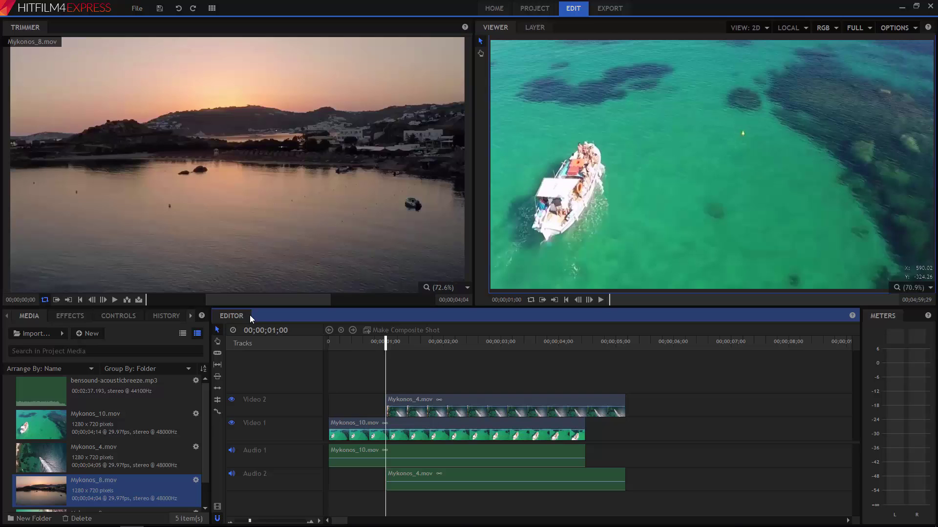
key(Down)
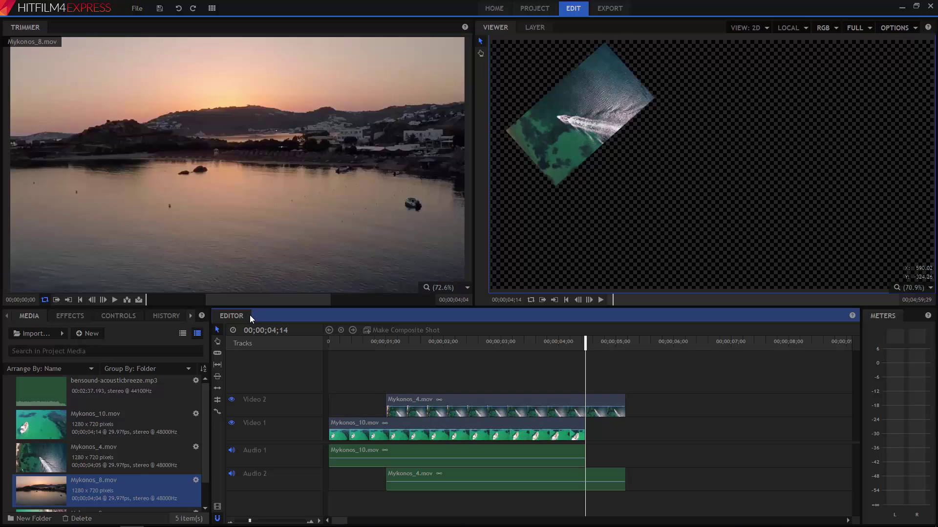
key(Down)
key(Up)
key(Up)
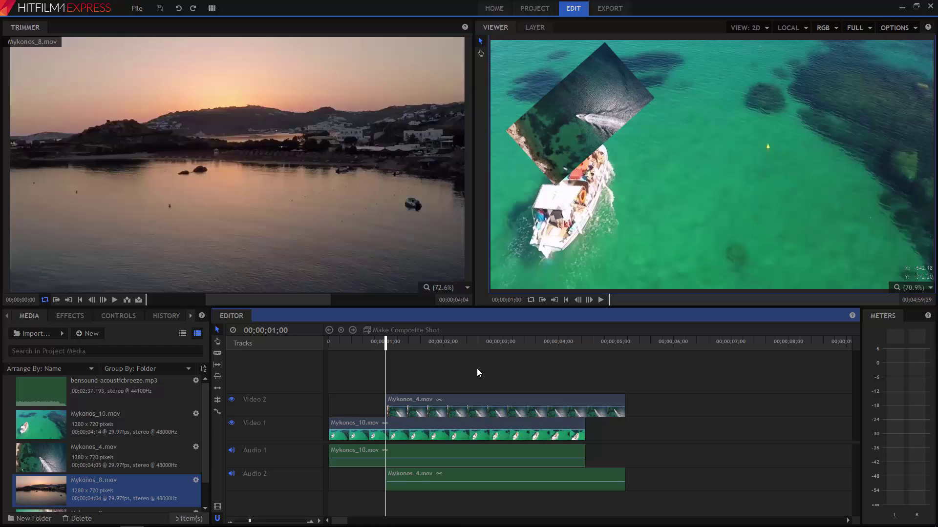
Step: Try inserting the trimmed Mykonos_8.mov at the end of the Mykonos_10.mov clip, then undo the insertion
key(Down)
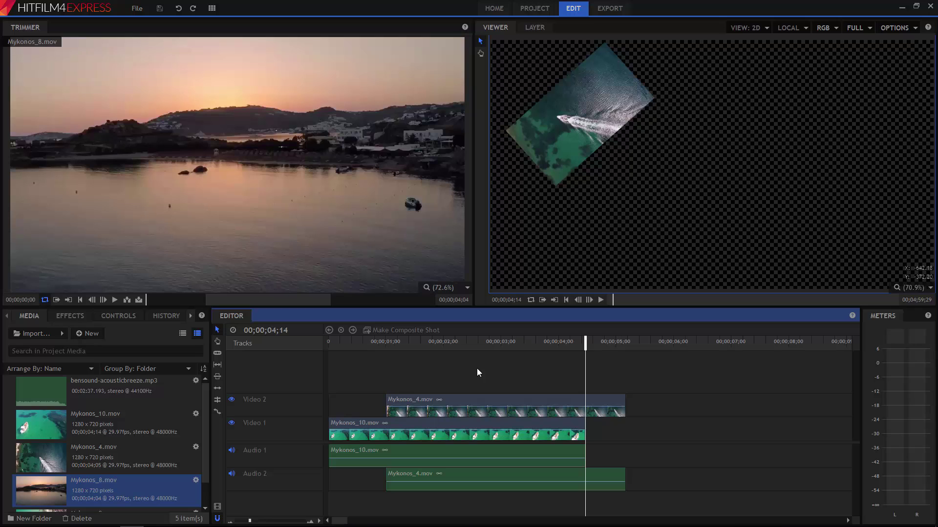
click(129, 303)
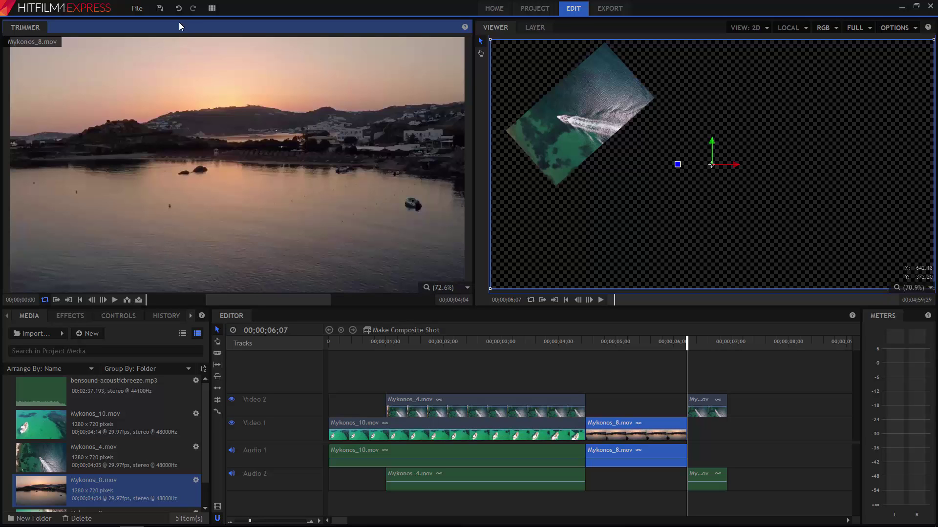
click(179, 8)
click(489, 377)
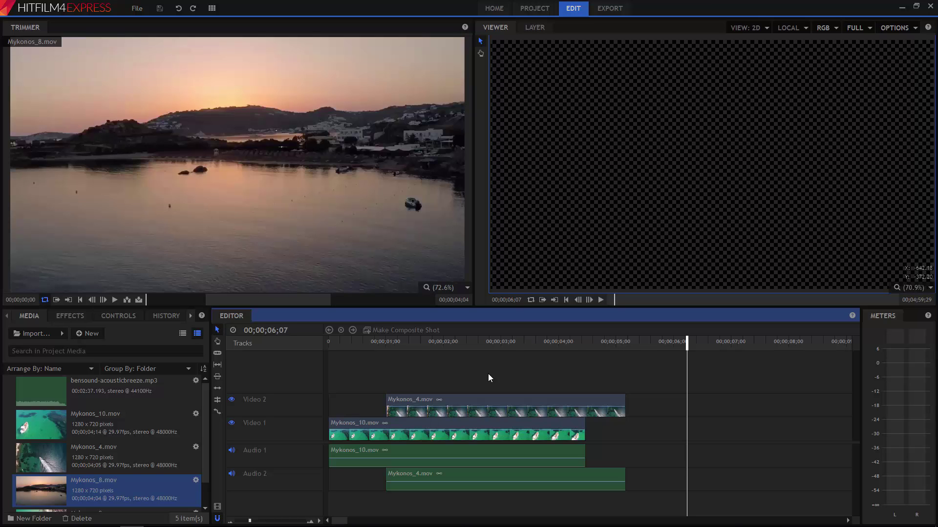
Step: Return the playhead to the end of Mykonos_10.mov at 00;00;04;14 and overlay the trimmed Mykonos_8.mov there on Video 1
key(ctrl+z)
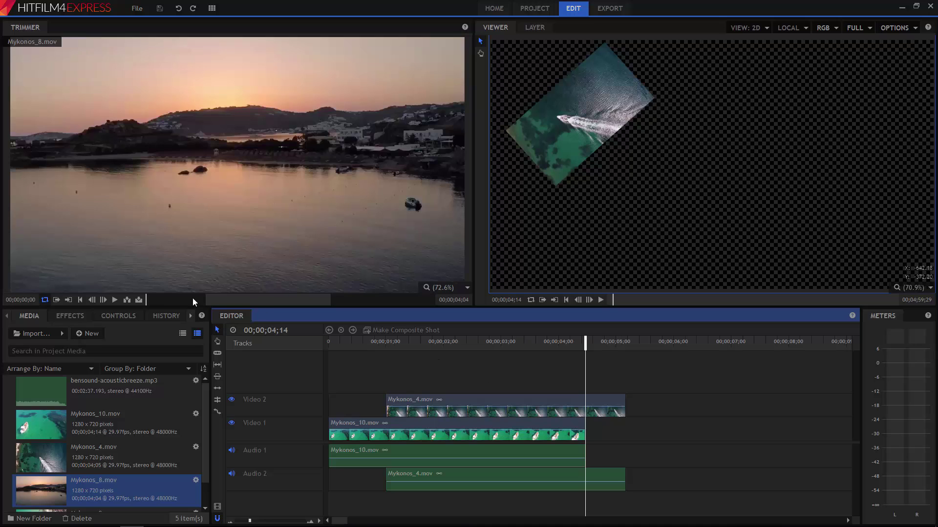
click(139, 300)
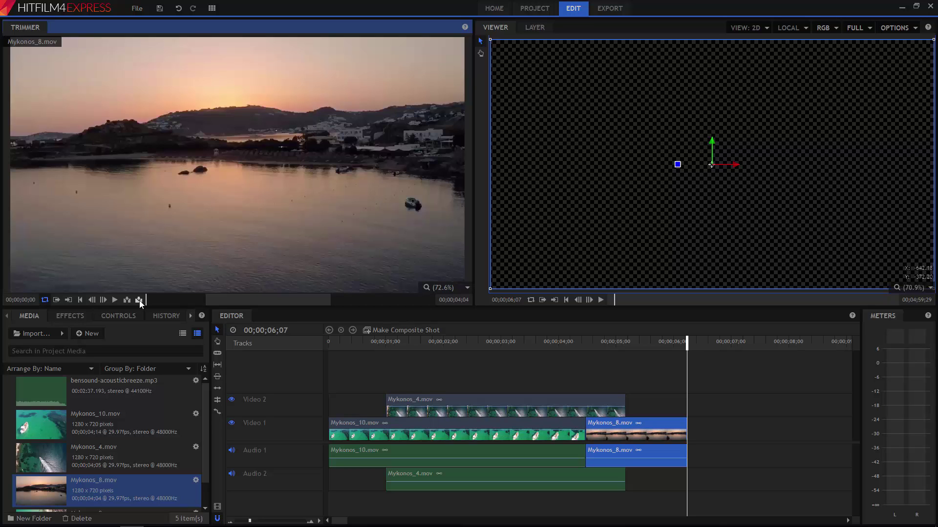
click(456, 376)
scroll(456, 376, right, 2)
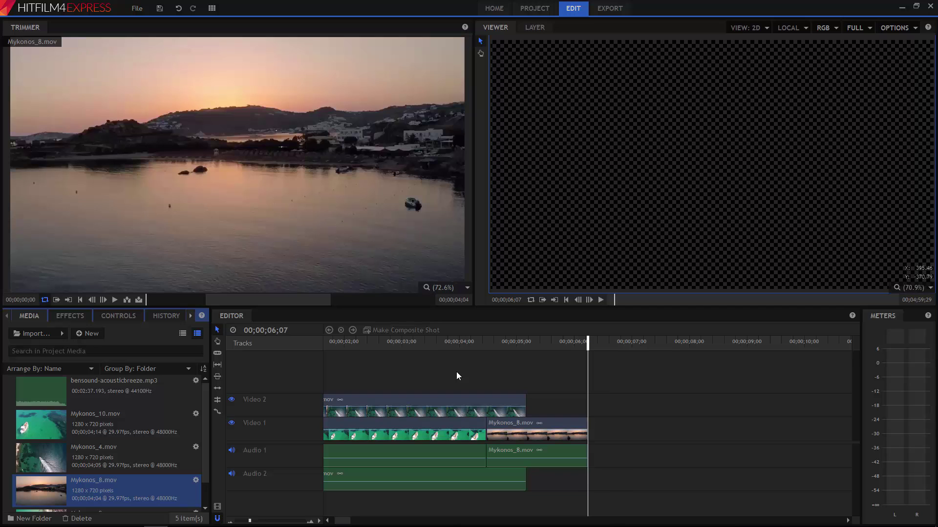
Step: Switch to a workspace layout that includes the Effects list and place Mykonos_9.mov directly after Mykonos_8.mov on Video 1
click(212, 8)
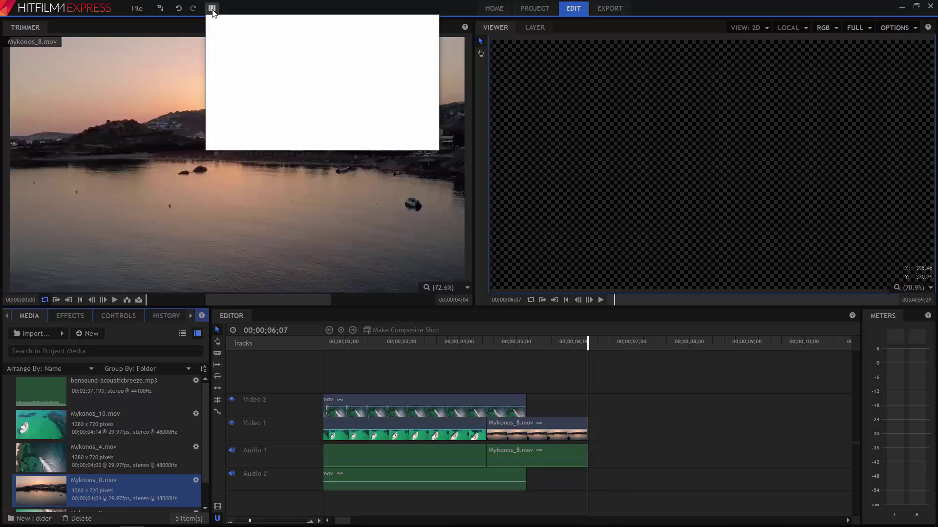
click(299, 50)
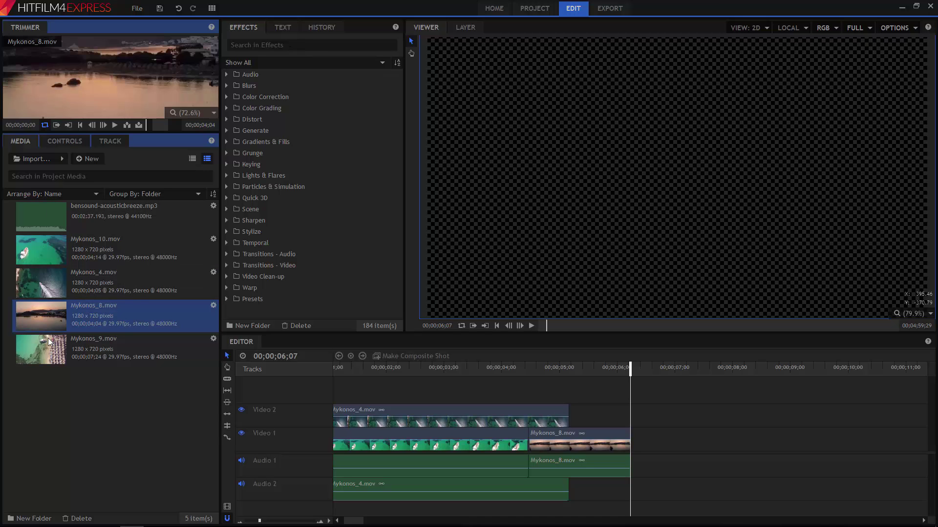
click(41, 352)
drag(43, 348, 633, 432)
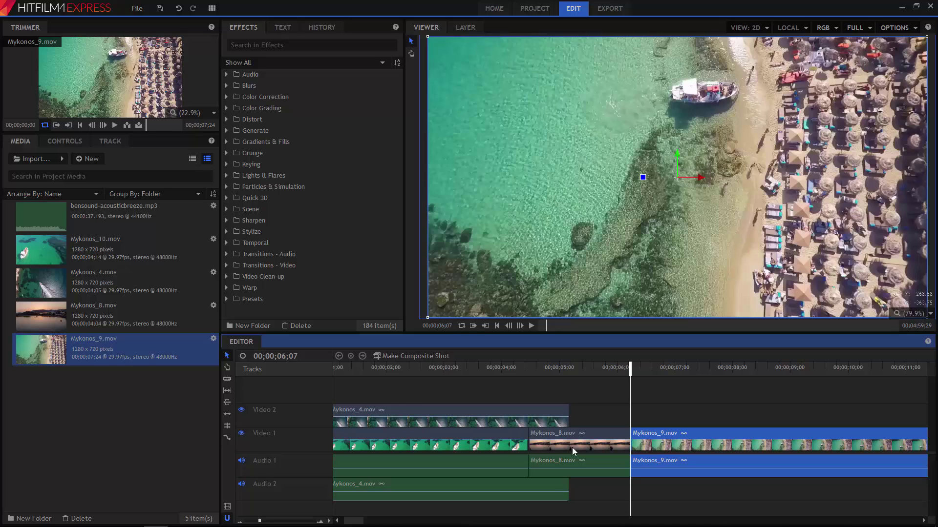
Step: Trim the end and start of the Mykonos_9.mov clip so it runs from 00;00;06;07 to about 00;00;10;00
drag(357, 520, 370, 522)
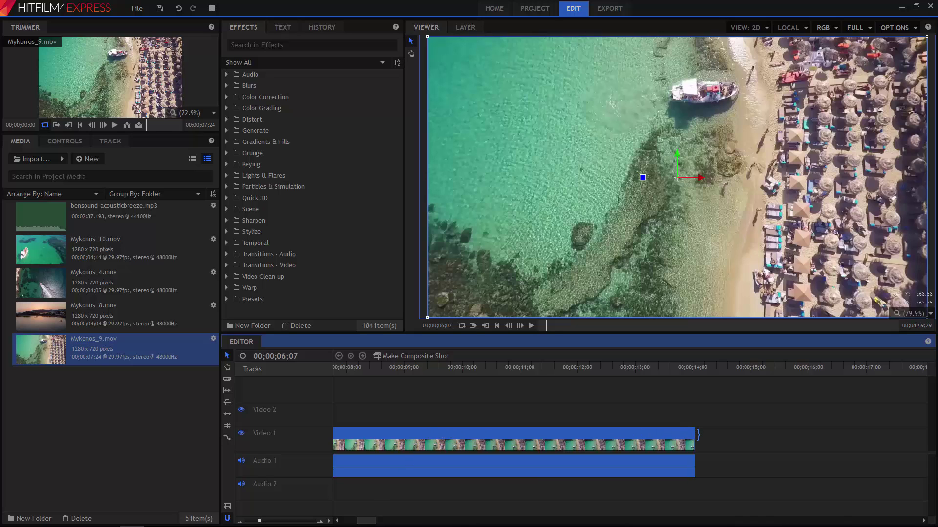
drag(697, 435, 510, 434)
drag(368, 521, 362, 521)
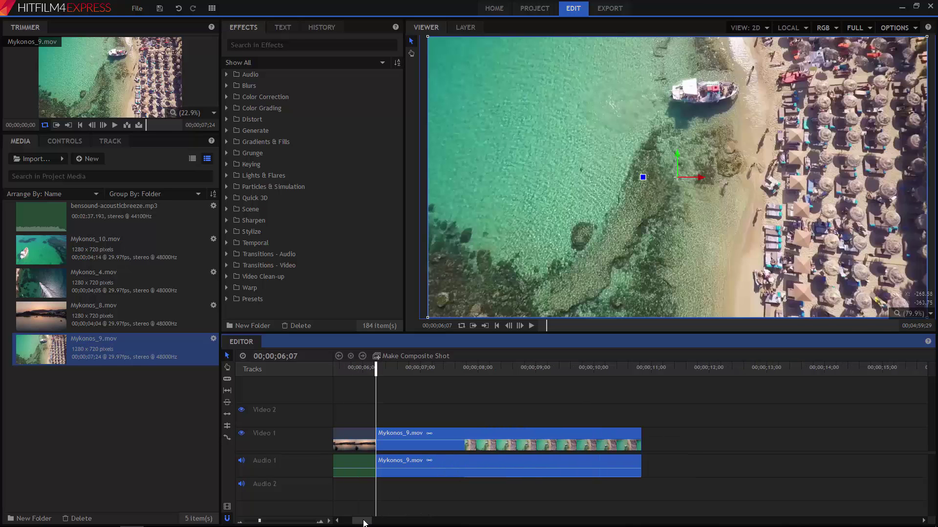
drag(375, 433, 401, 433)
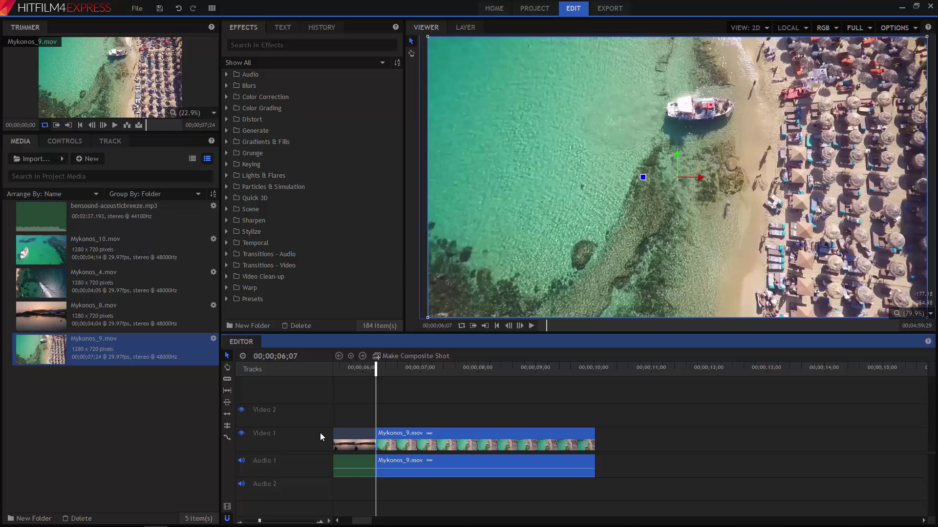
Step: Place bensound-acousticbreeze.mp3 at the timeline start on a new Audio 3 track and mute the Audio 1 and Audio 2 tracks
click(344, 520)
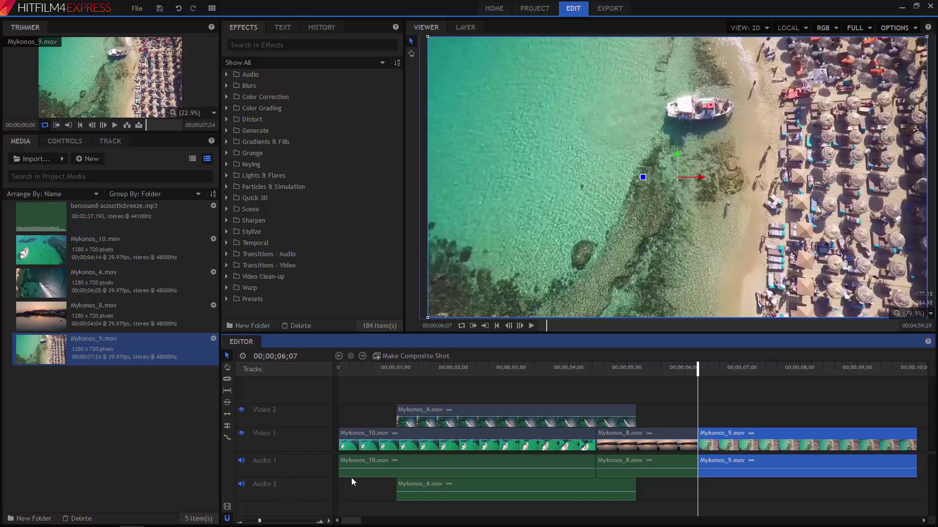
click(366, 462)
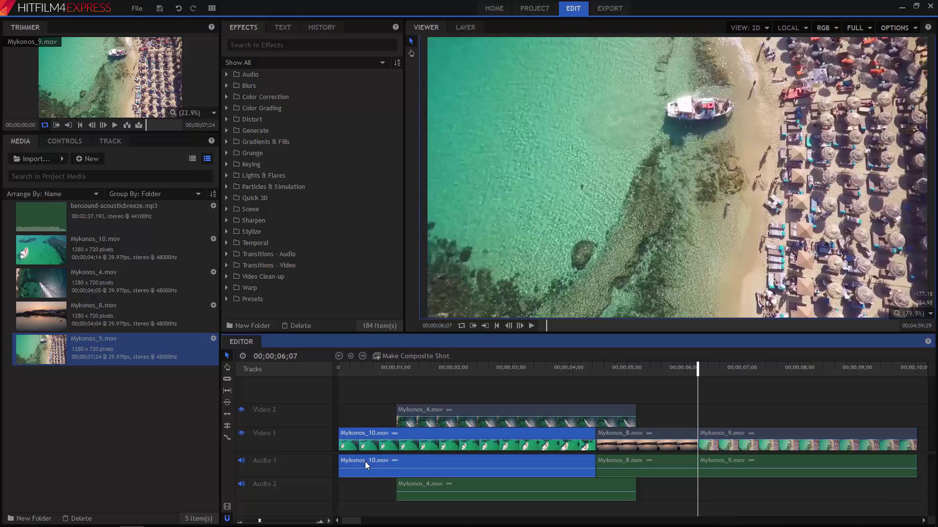
click(409, 368)
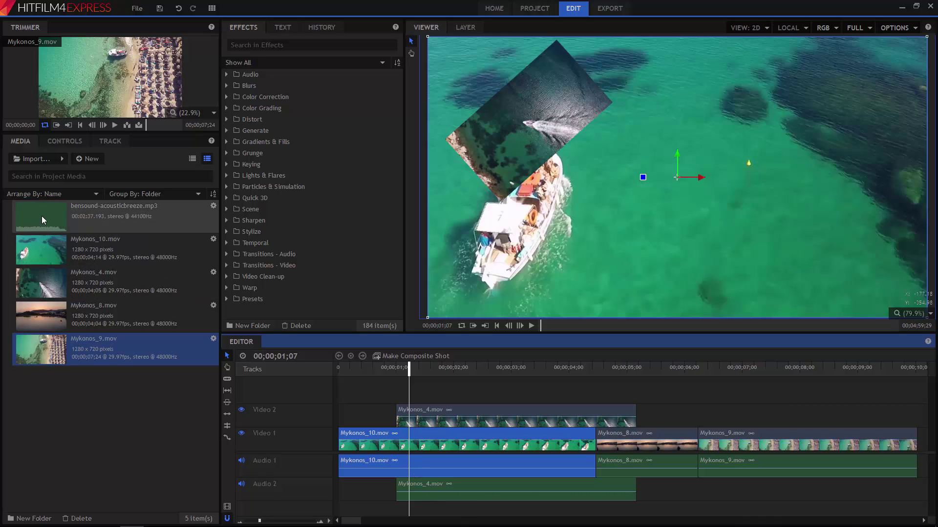
drag(42, 216, 342, 508)
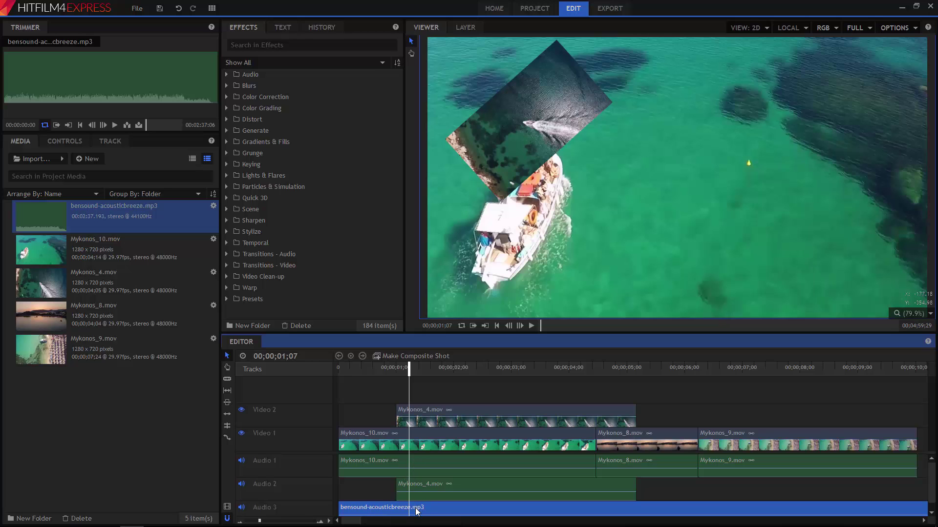
click(539, 388)
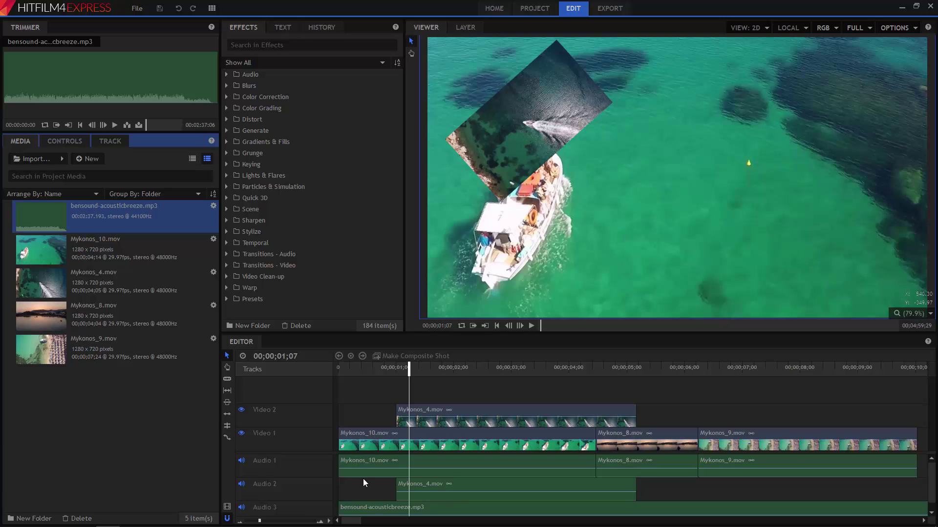
click(242, 462)
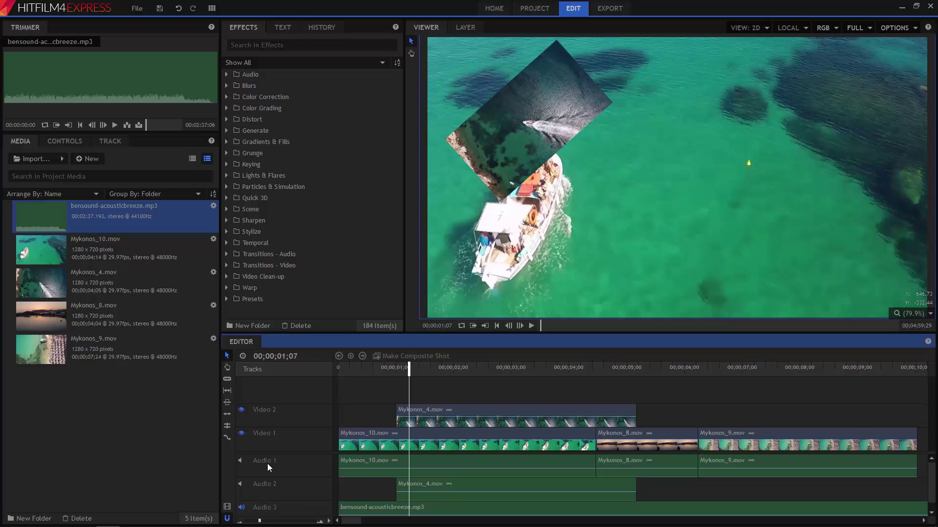
Step: Unlink the Mykonos_10.mov video and audio, and delete its audio clip from Audio 1
click(417, 433)
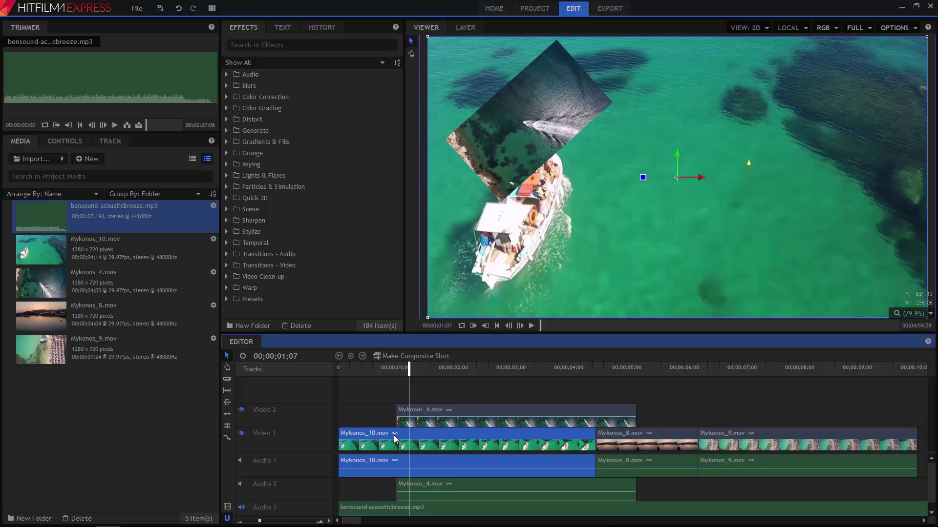
right_click(420, 435)
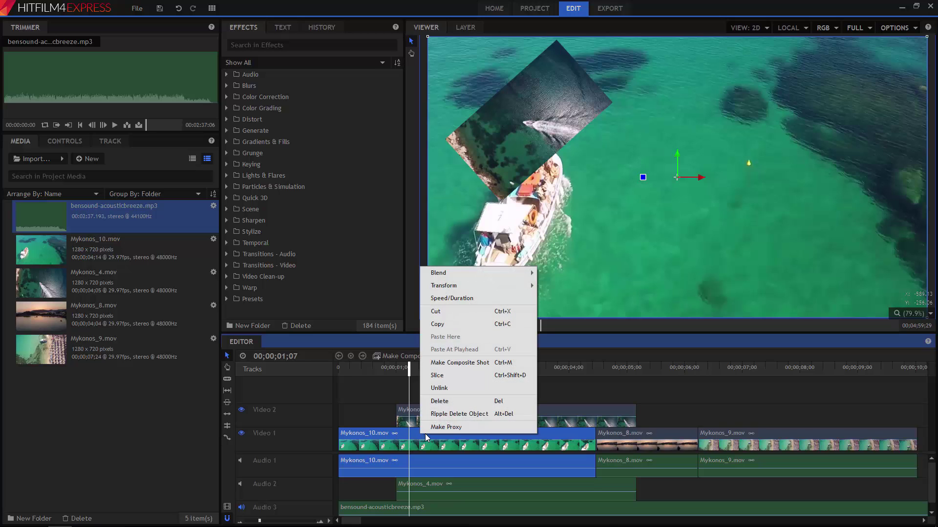
click(445, 388)
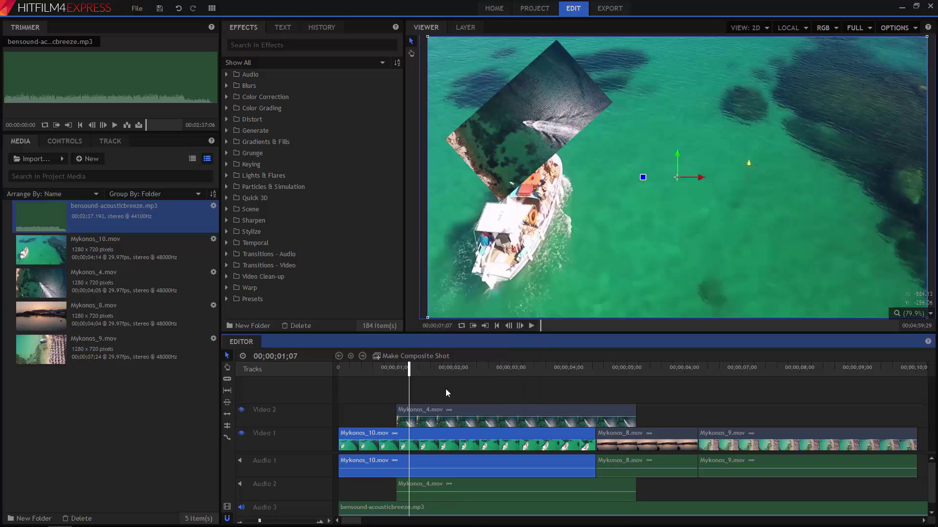
click(438, 461)
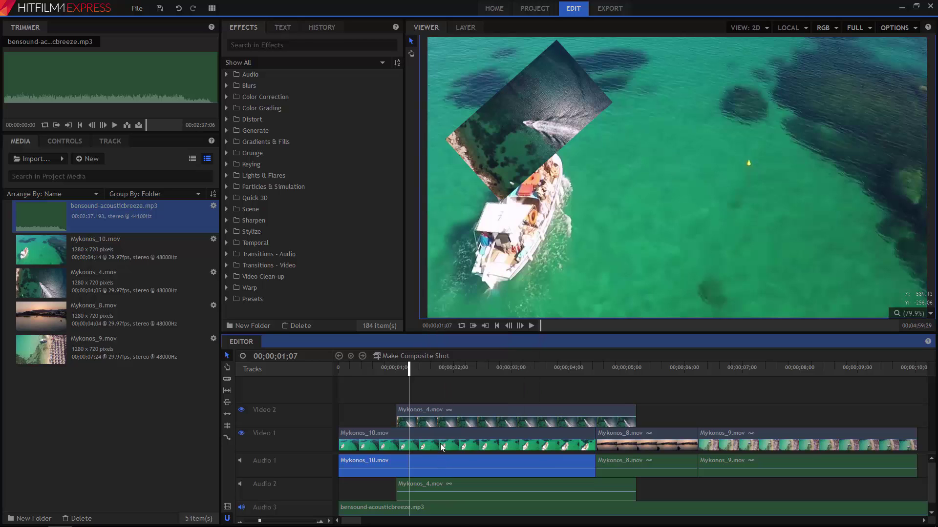
click(438, 432)
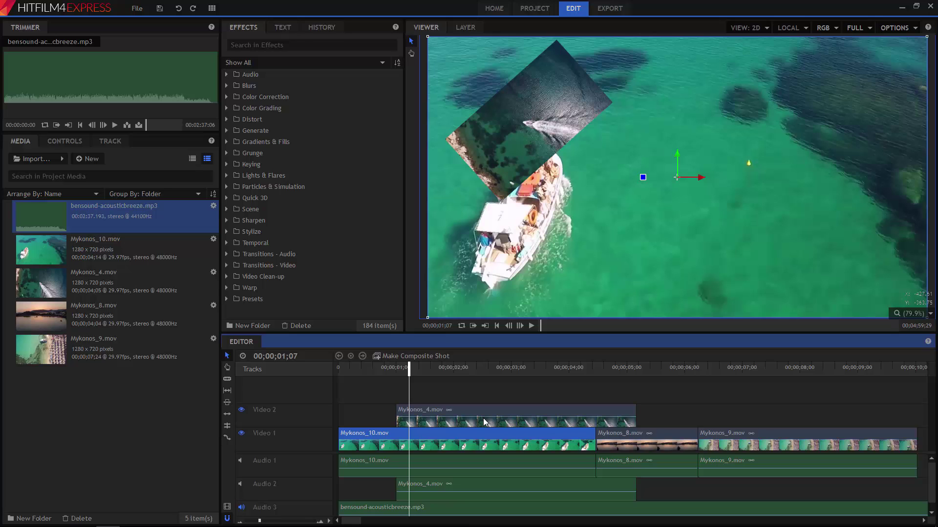
click(459, 463)
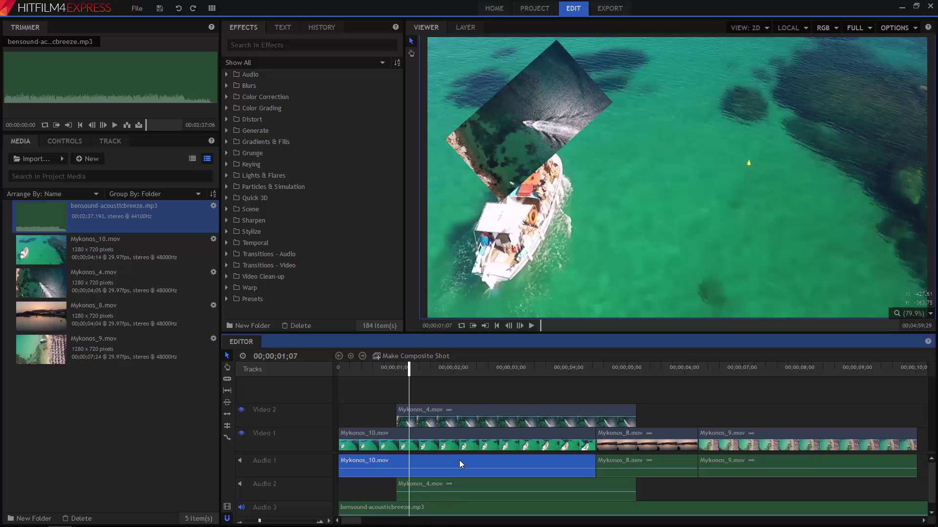
key(Delete)
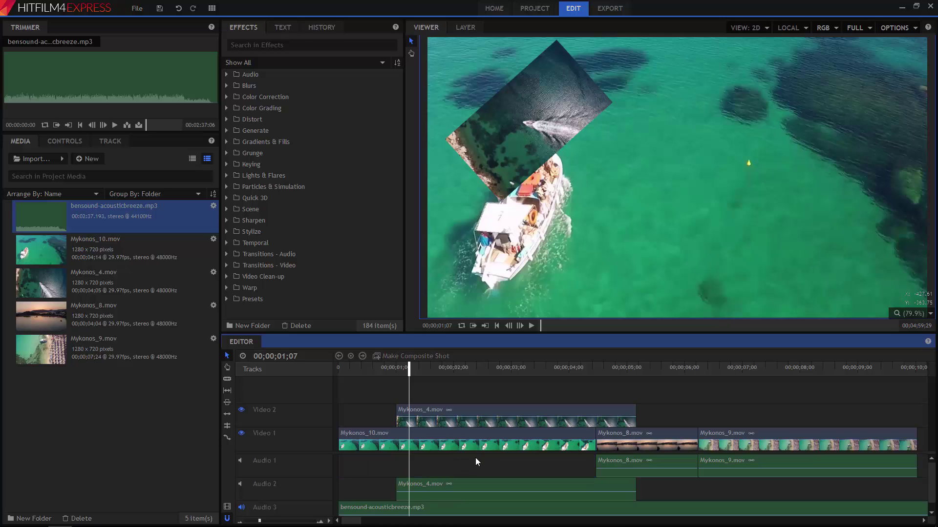
Step: Unlink the Mykonos_8.mov video and audio, and delete its audio clip from Audio 1
click(653, 432)
right_click(652, 433)
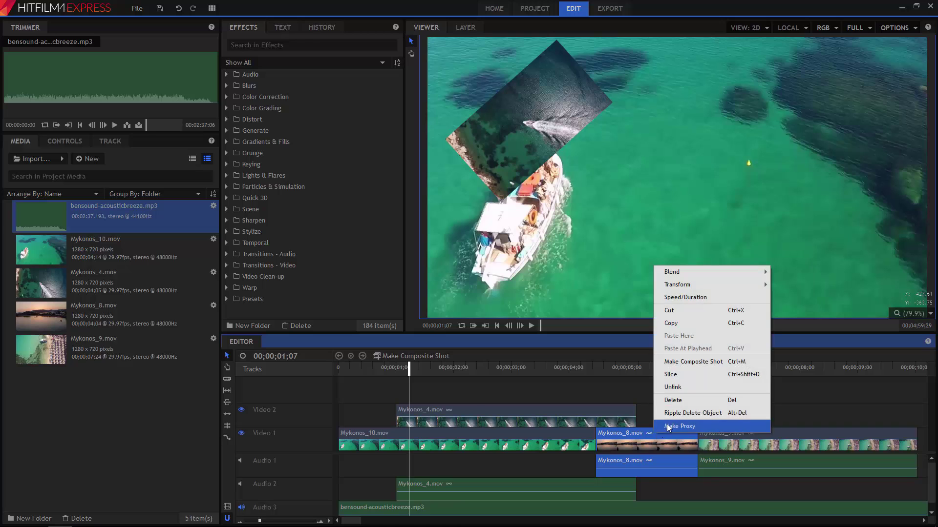
click(672, 388)
click(667, 462)
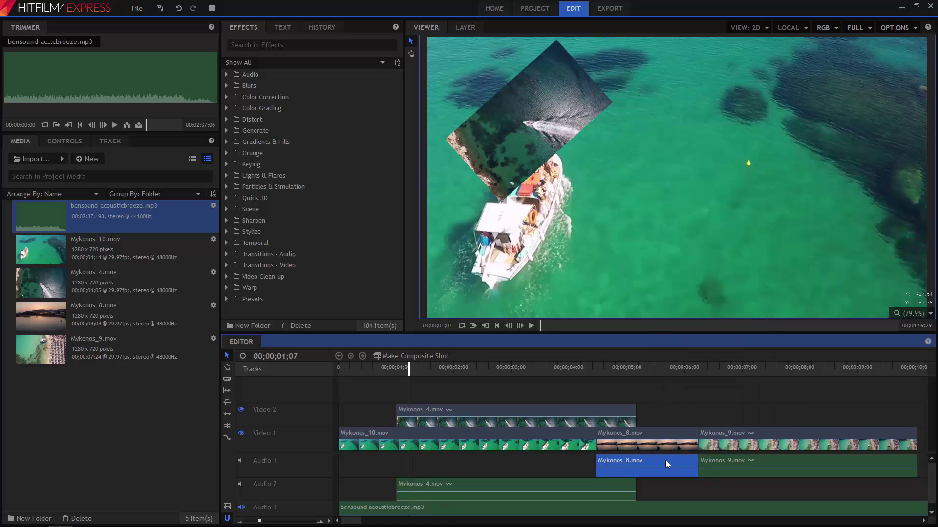
key(Delete)
Step: Unlink the Mykonos_9.mov video and audio, and delete its audio clip from Audio 1
click(733, 432)
right_click(732, 430)
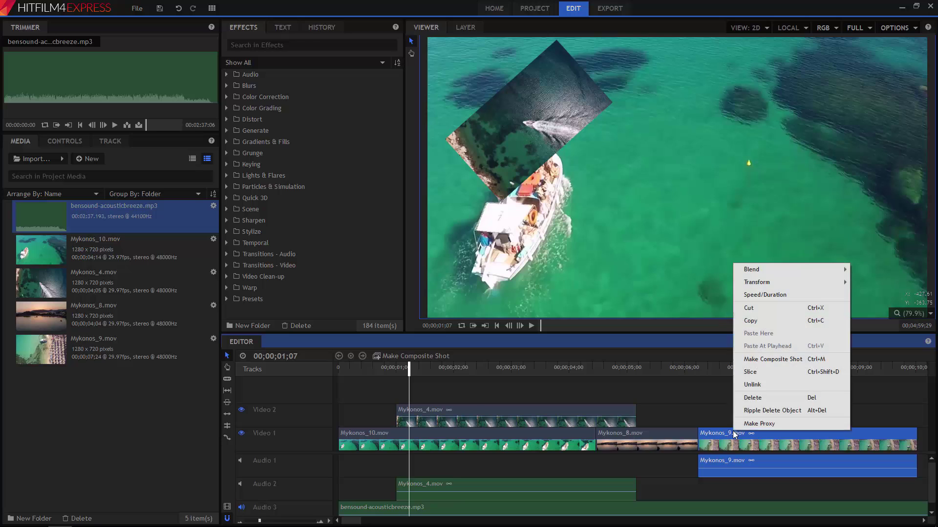
click(754, 385)
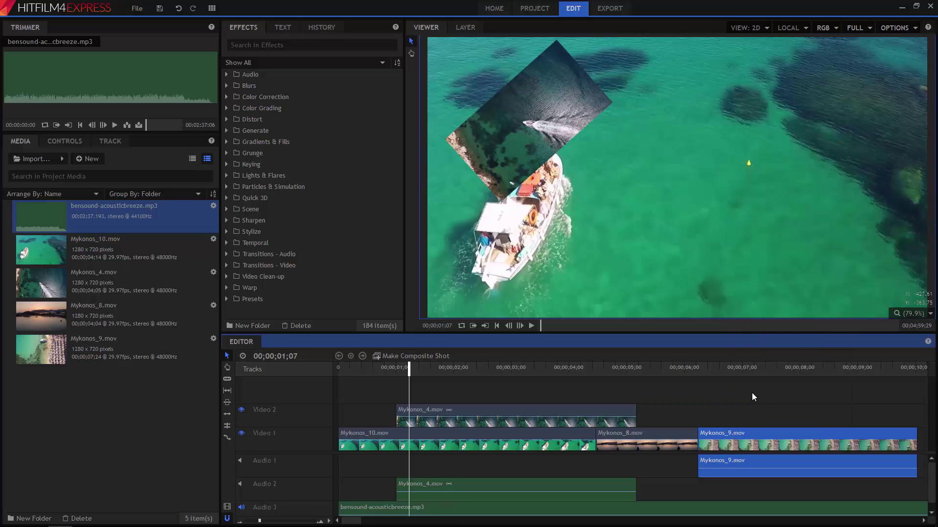
click(758, 460)
key(Delete)
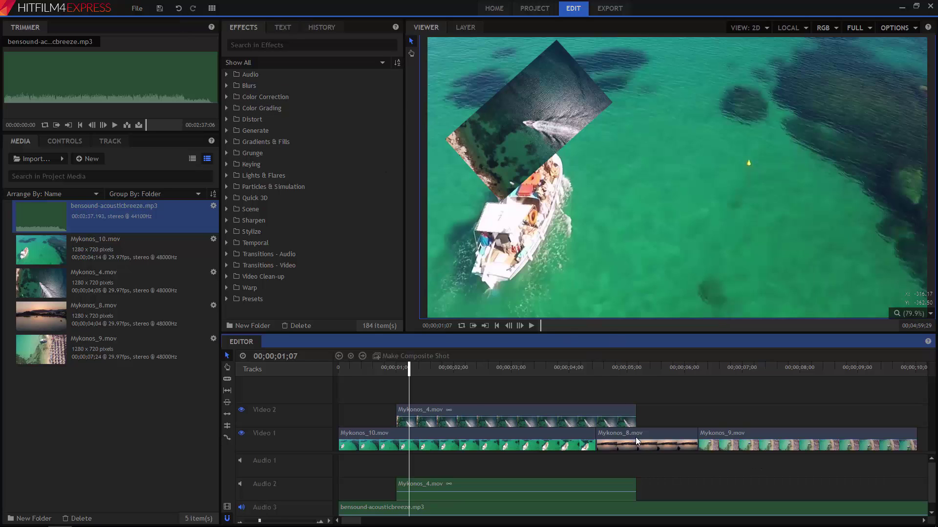
Step: Unlink the Mykonos_4.mov video and audio, and delete its audio clip from Audio 2
click(470, 411)
right_click(485, 409)
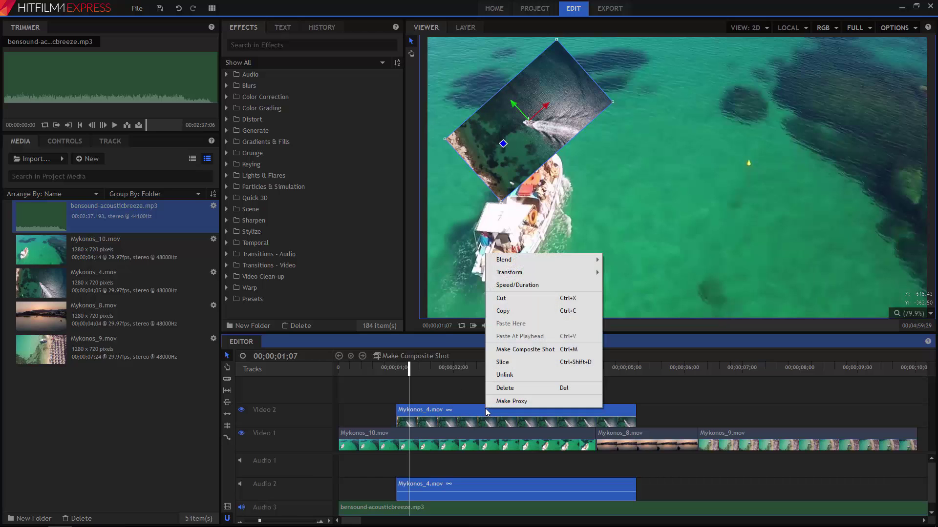
click(519, 374)
click(514, 484)
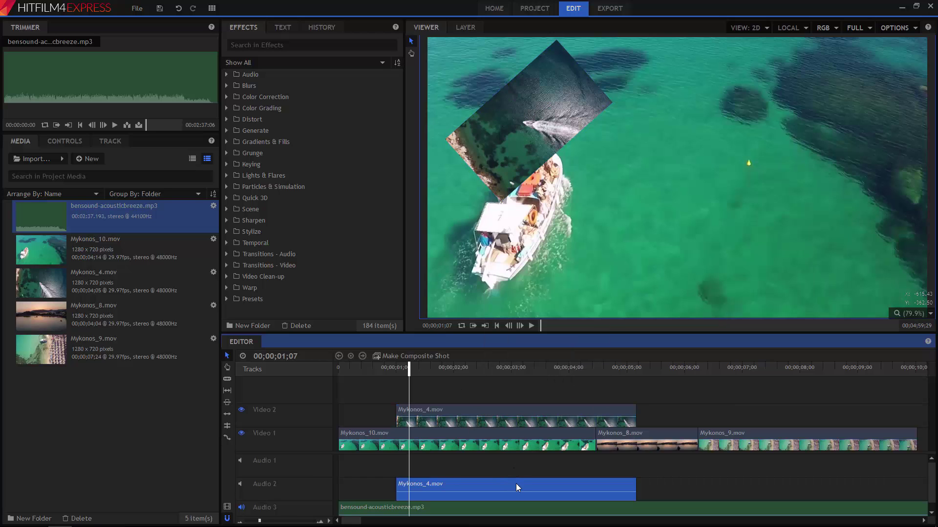
right_click(516, 484)
click(539, 477)
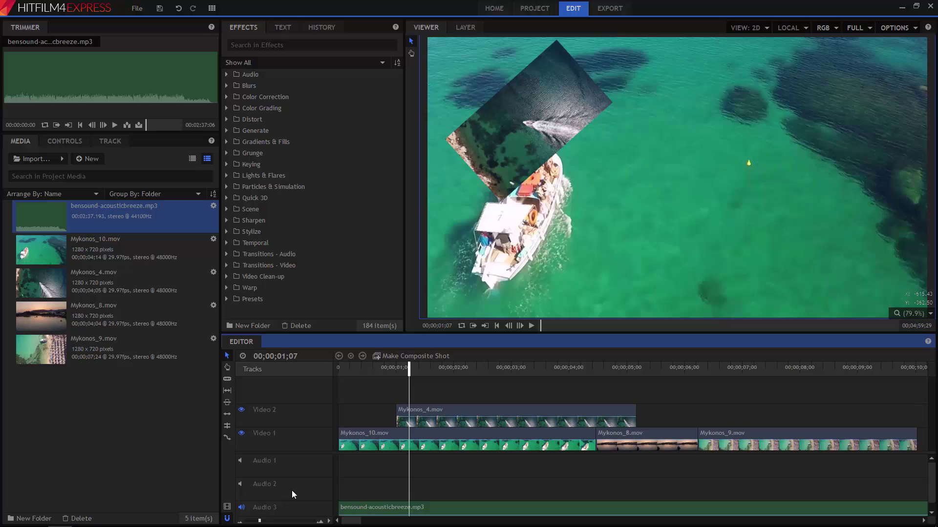
Step: Move the bensound-acousticbreeze.mp3 clip from Audio 3 to the start of Audio 1 and unmute Audio 1
drag(350, 509, 352, 468)
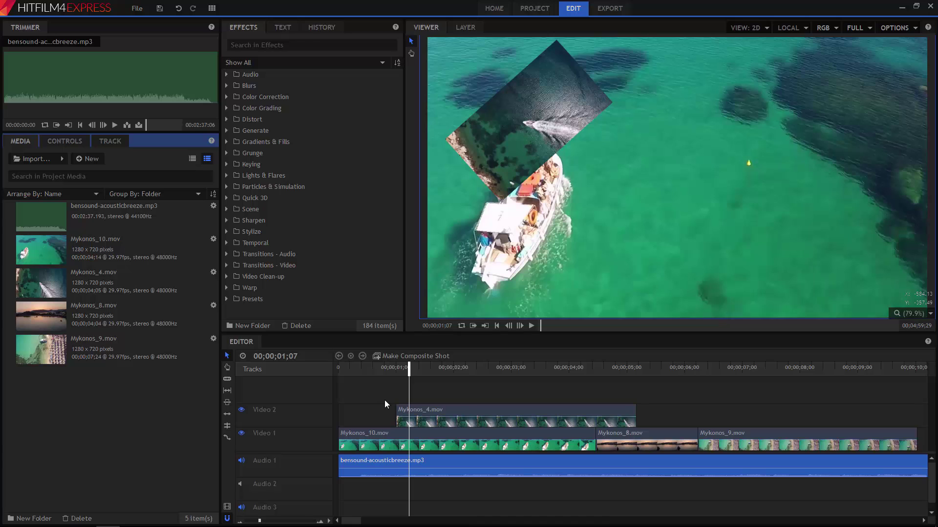
click(295, 488)
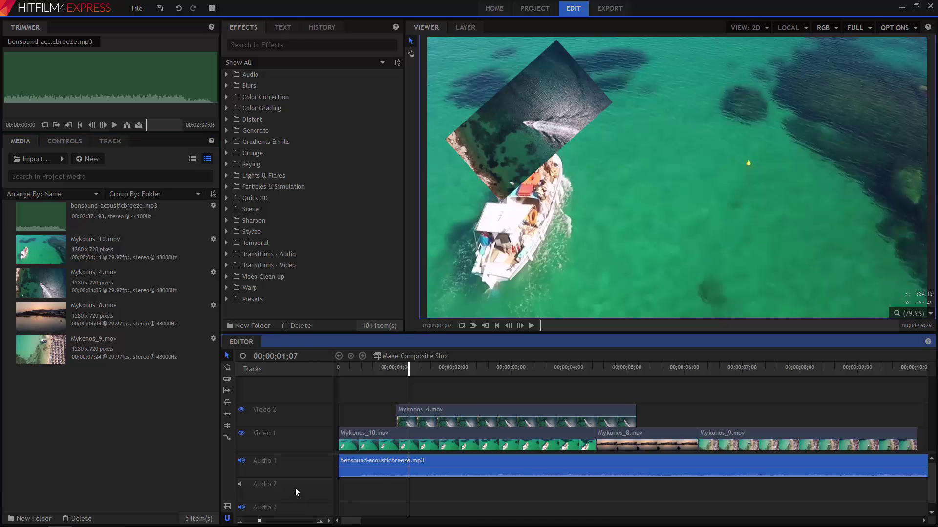
Step: Delete the two empty audio tracks below the bensound-acousticbreeze.mp3 track
right_click(295, 487)
click(313, 505)
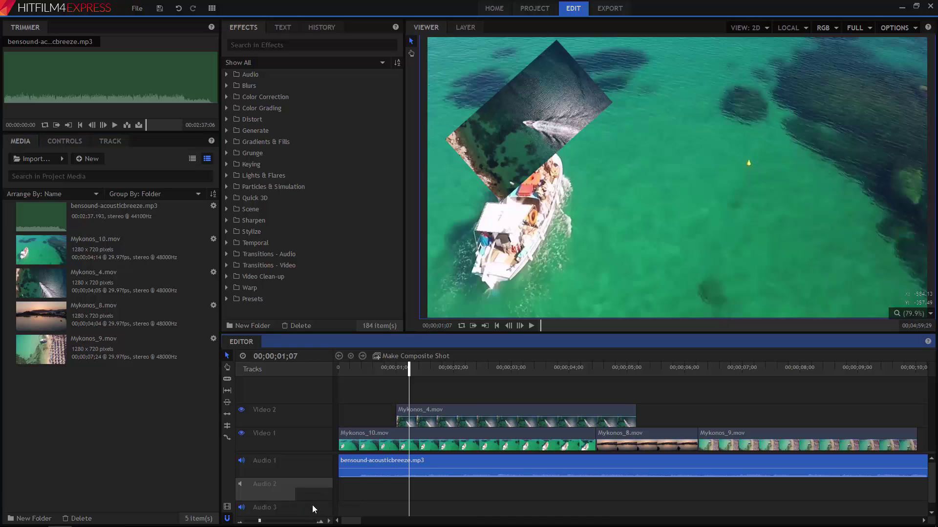
right_click(299, 489)
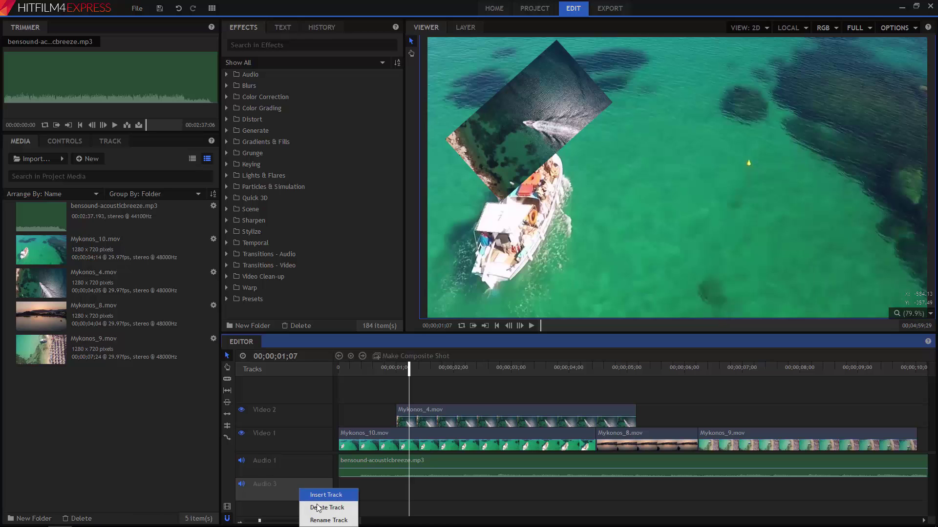
click(318, 514)
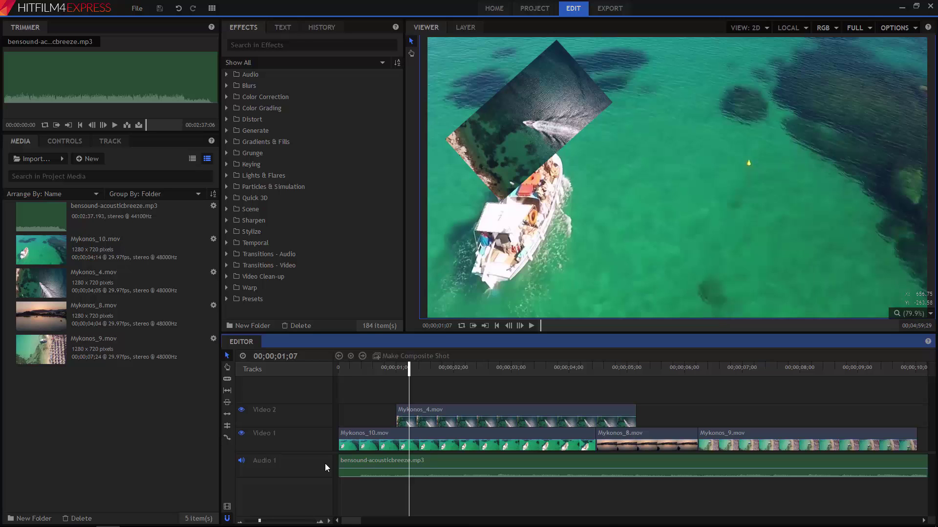
Step: Export the Editor timeline's content area as an MP4 file named toukitorials in the Assets folder, keeping the default video and audio settings
click(610, 10)
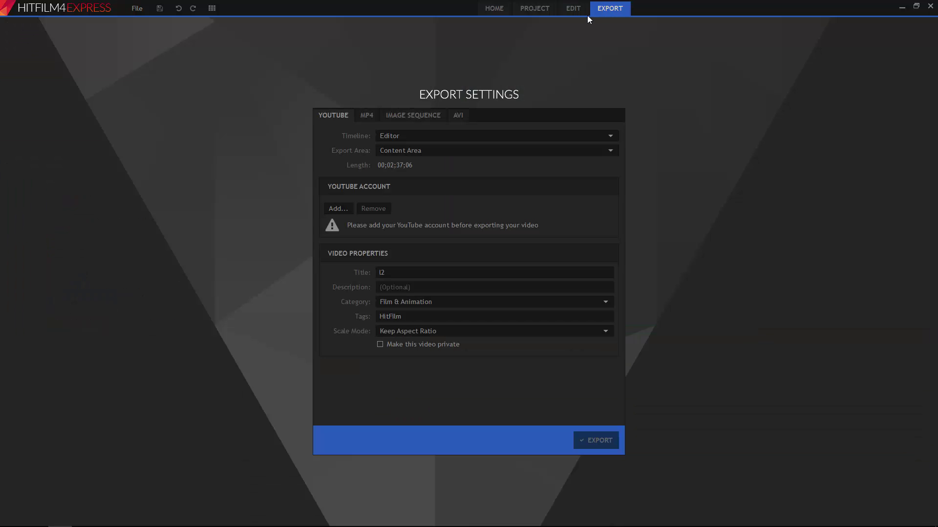
click(365, 116)
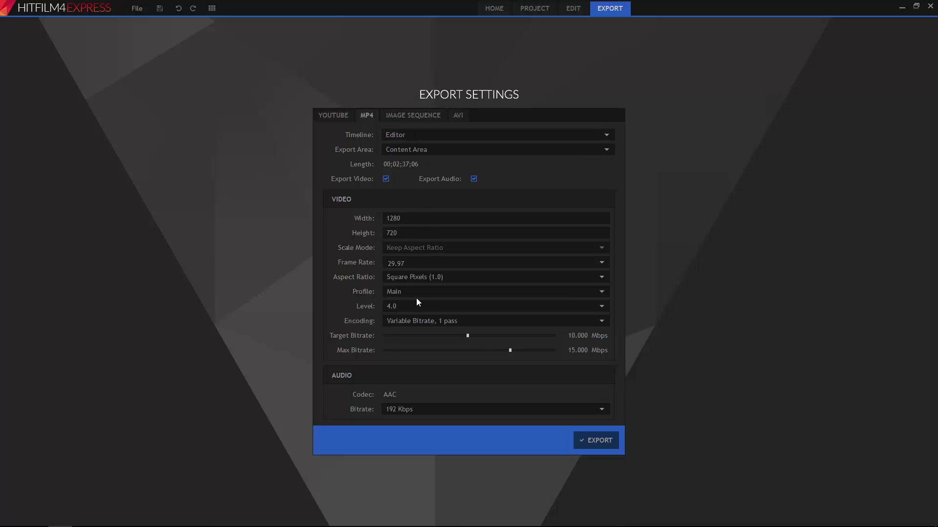
click(597, 443)
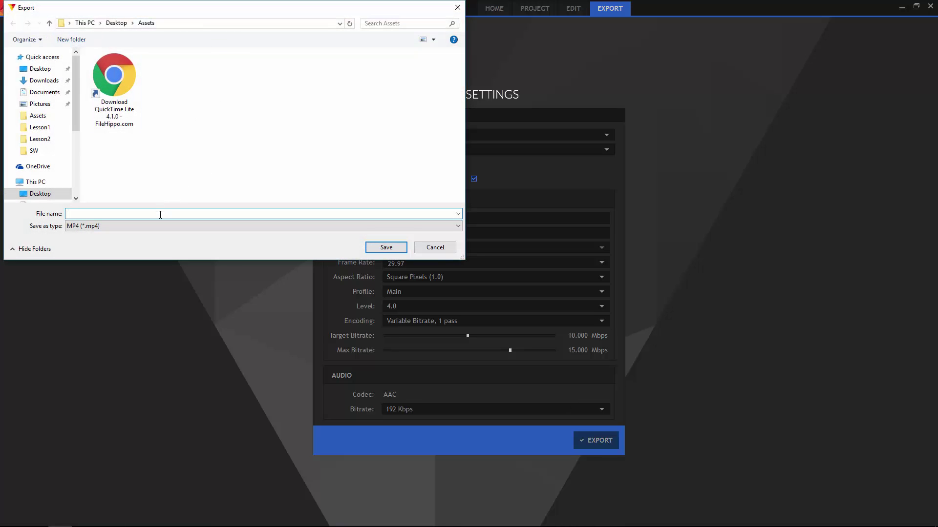
text(toukitorials)
click(394, 249)
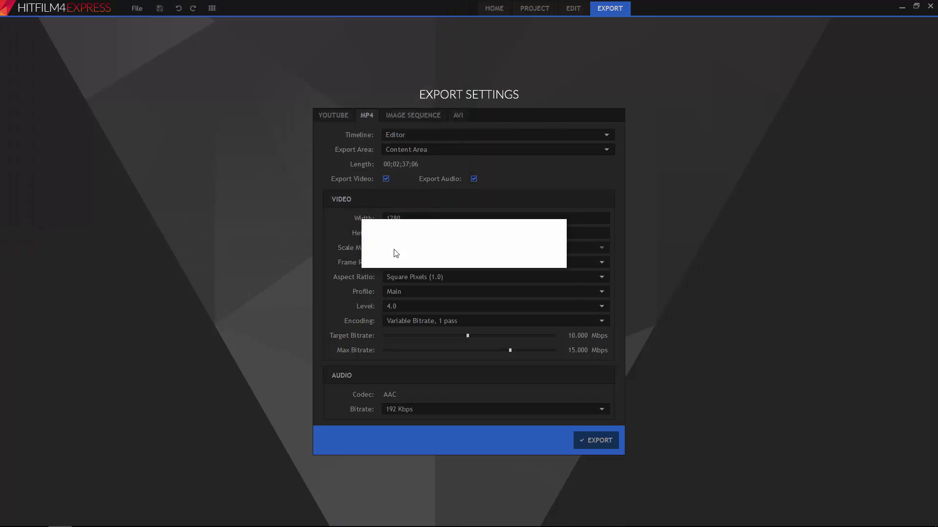